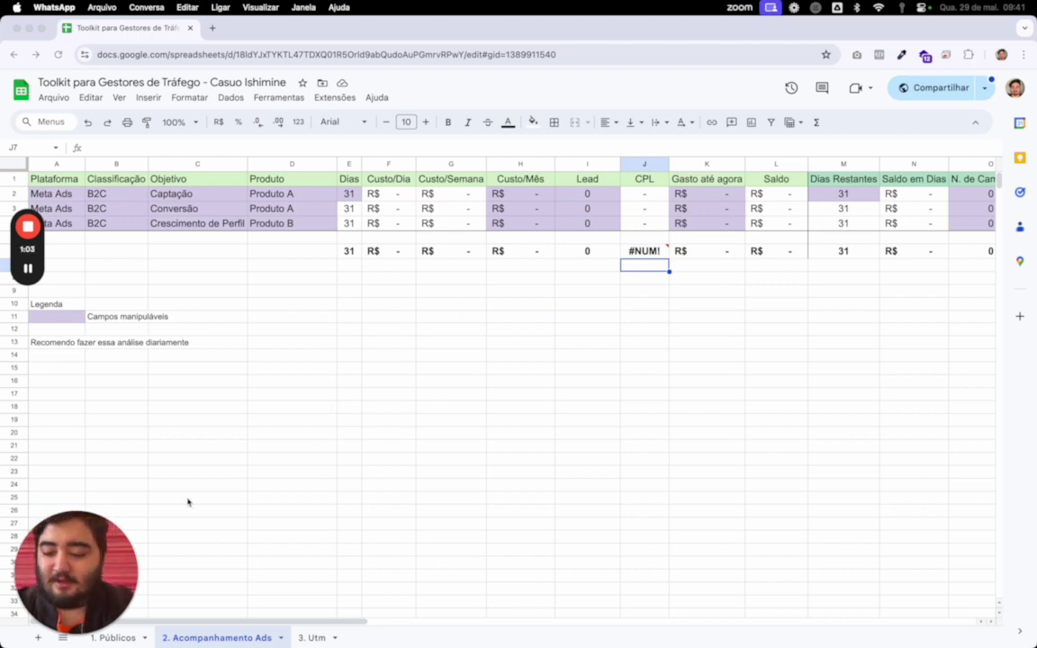
# Open the 1. Públicos sheet and review the audience list with its sources, events, retention periods, names and descriptions
pyautogui.moveTo(77, 563); pyautogui.dragTo(72, 493)
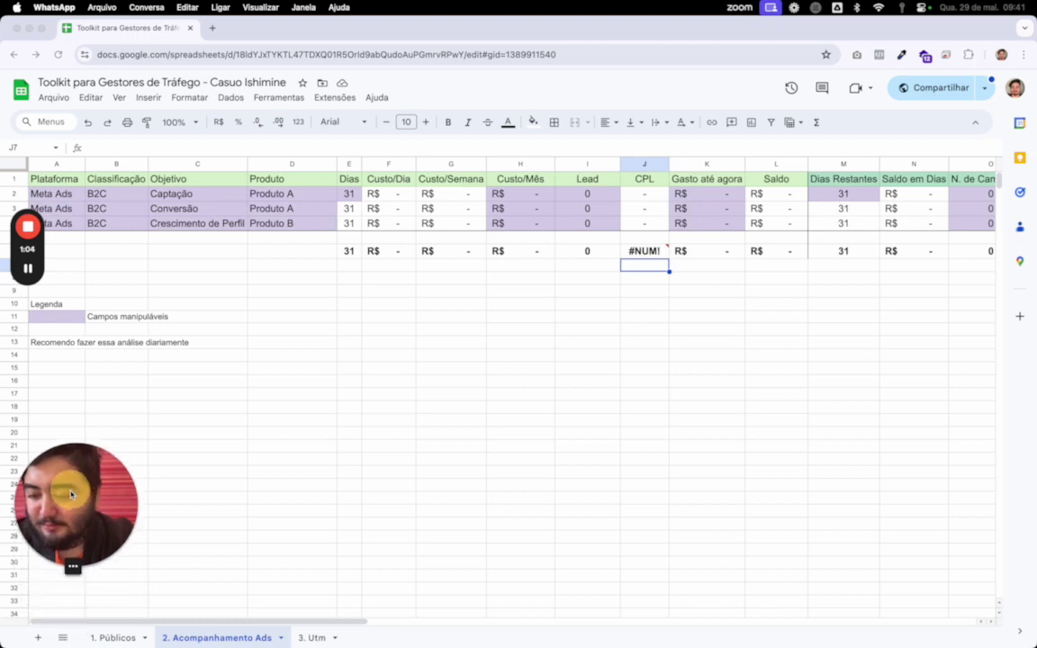
pyautogui.click(105, 639)
pyautogui.click(110, 637)
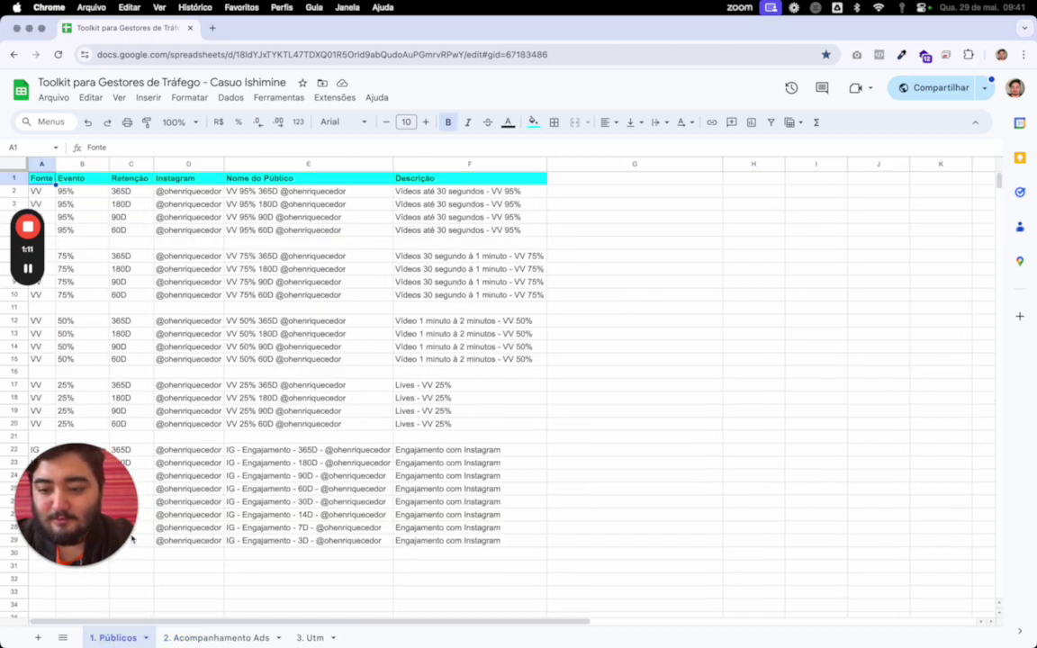
pyautogui.scroll(-3, 271, 240)
pyautogui.scroll(3, 267, 240)
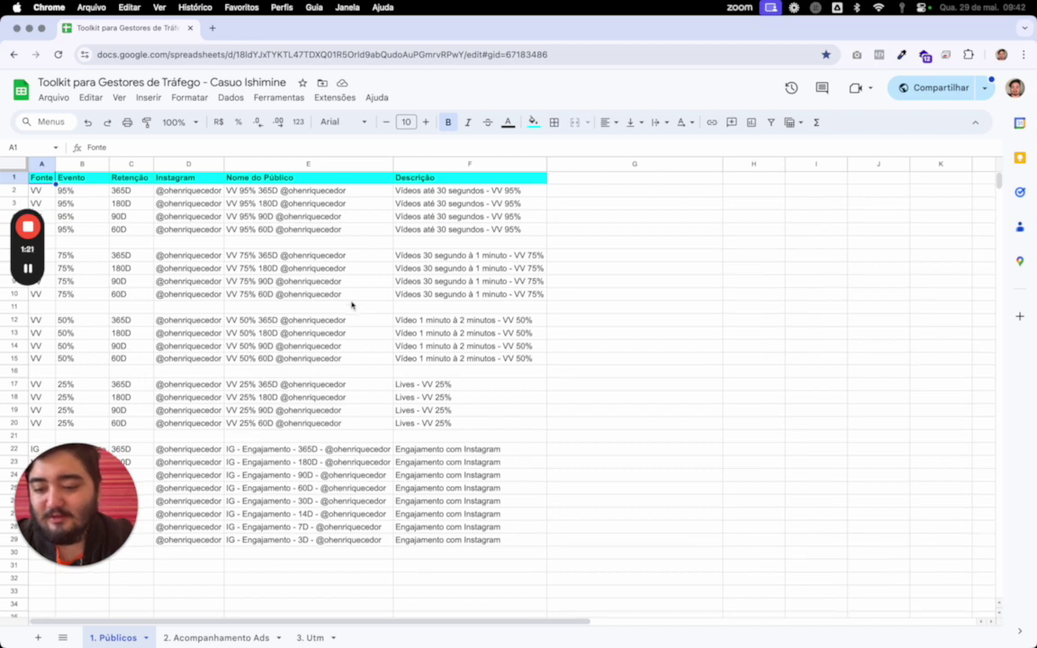
pyautogui.scroll(-1, 351, 305)
pyautogui.scroll(1, 351, 305)
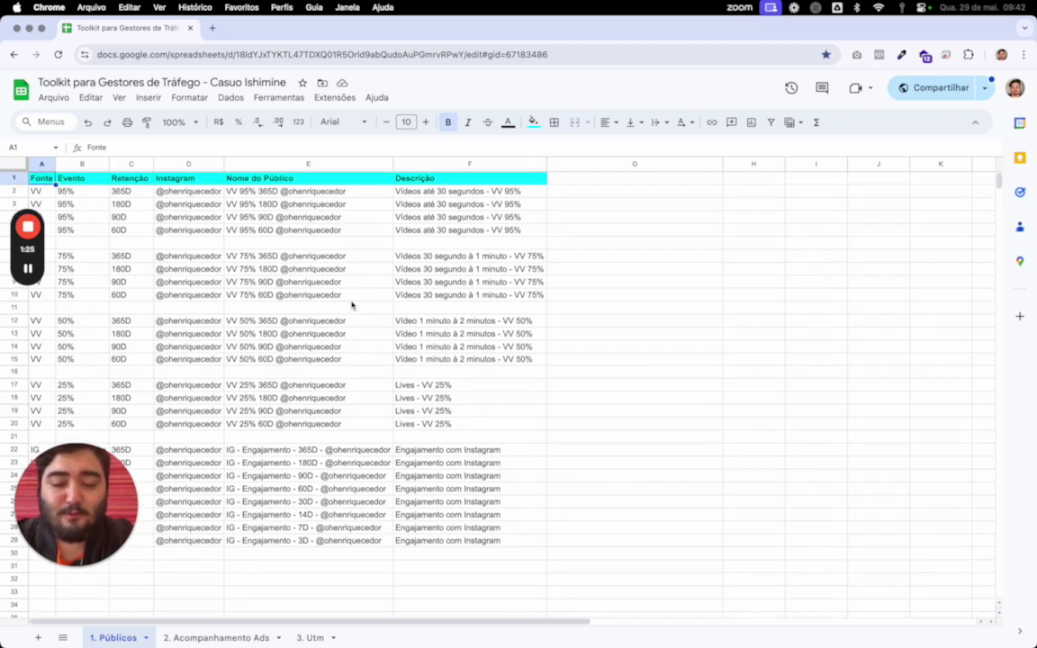
pyautogui.scroll(-2, 351, 305)
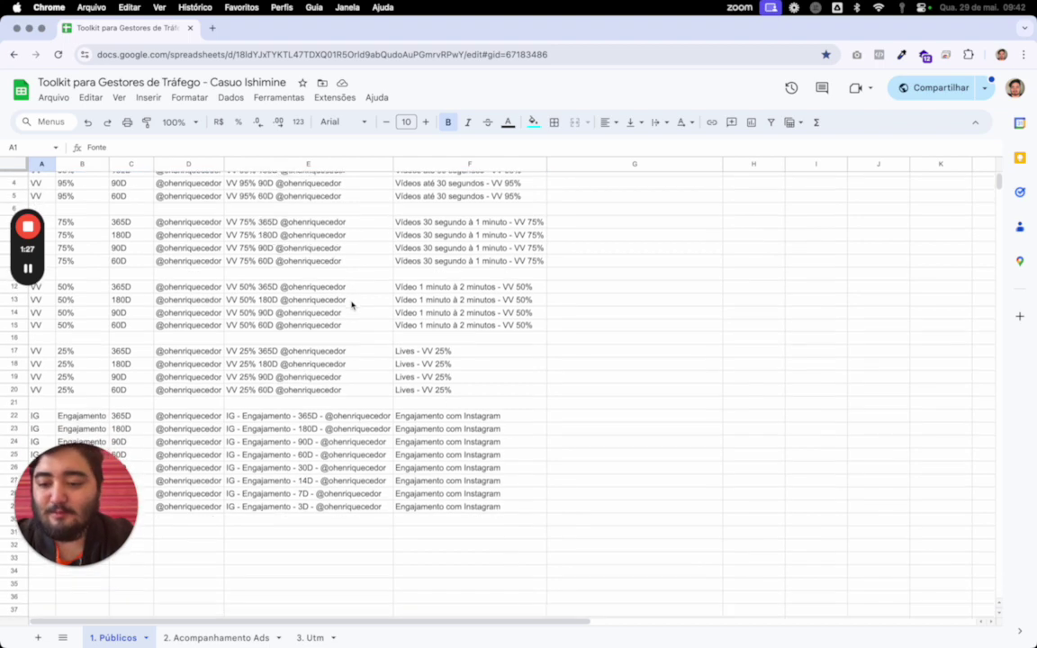
pyautogui.scroll(3, 351, 305)
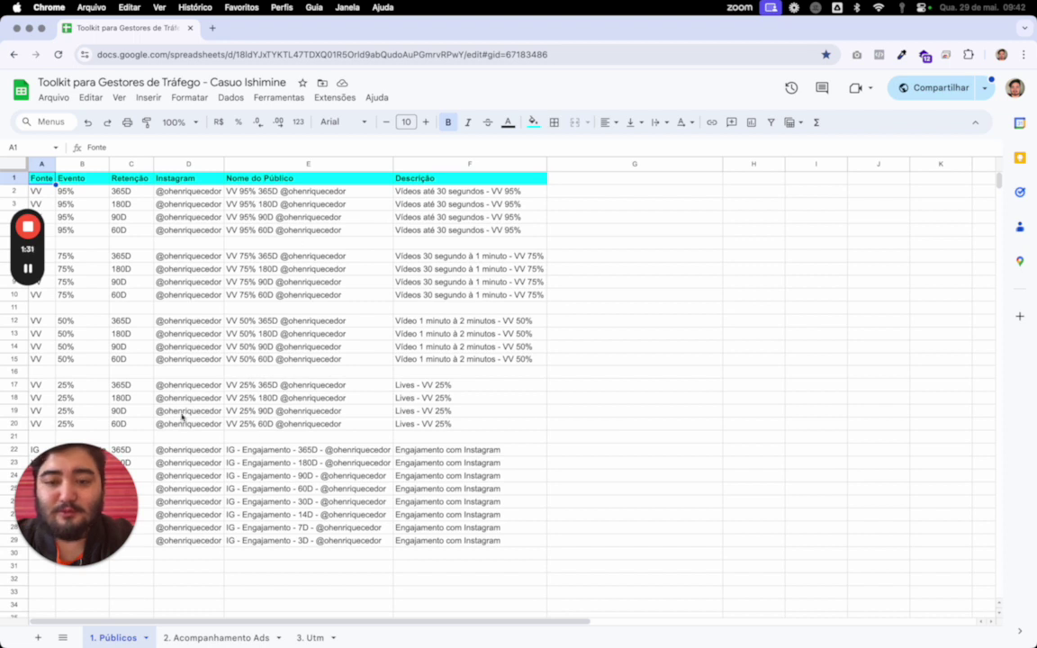
# Open the 3. Utm sheet and examine the Meta and Google UTM templates and the campaign URL options image
pyautogui.click(308, 638)
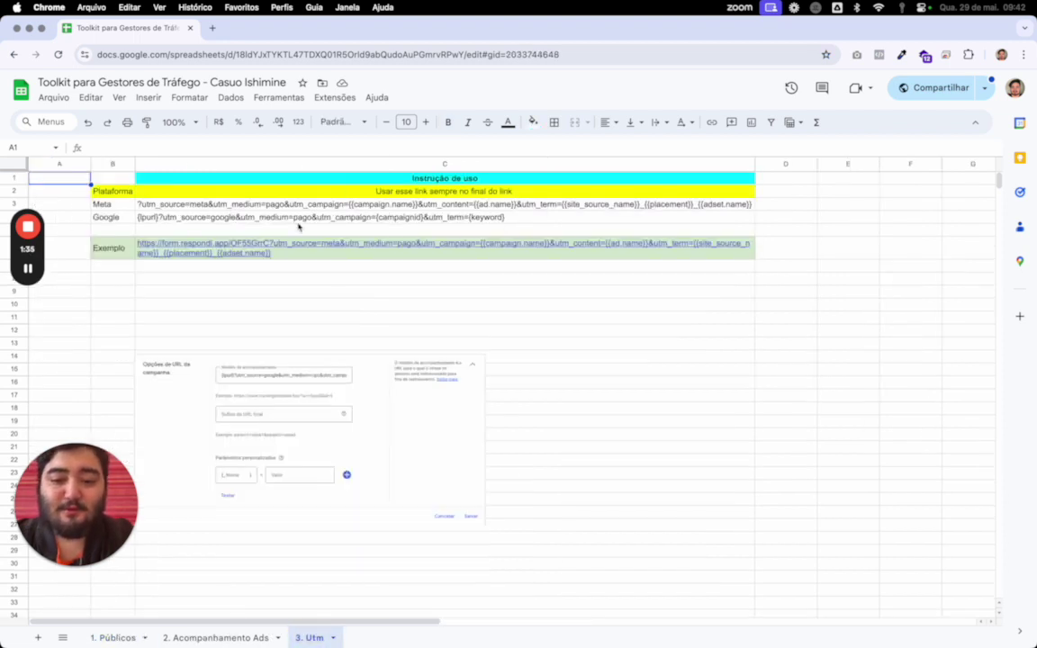
pyautogui.click(124, 207)
pyautogui.click(153, 206)
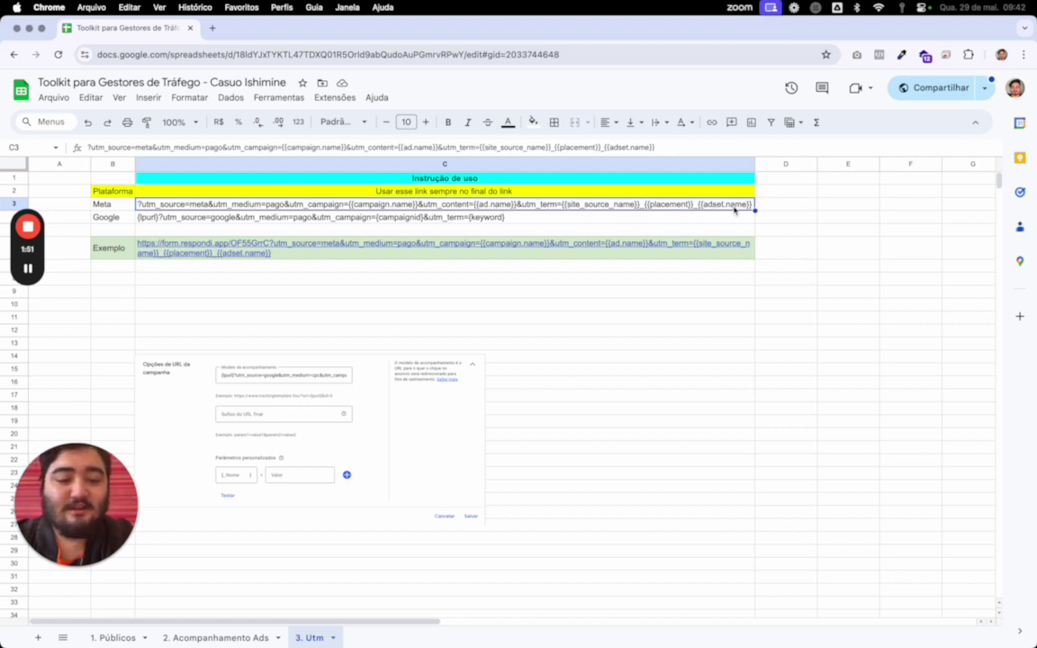
pyautogui.click(170, 221)
pyautogui.click(214, 378)
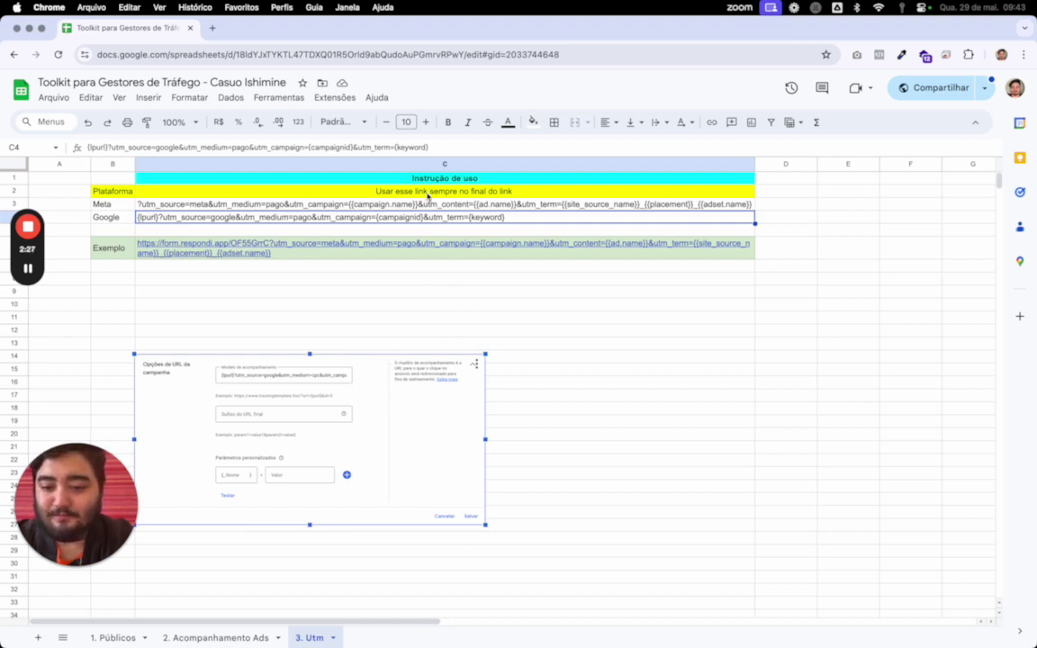
# Open the 2. Acompanhamento Ads sheet and examine its tracking columns from Plataforma through to OBS
pyautogui.click(213, 635)
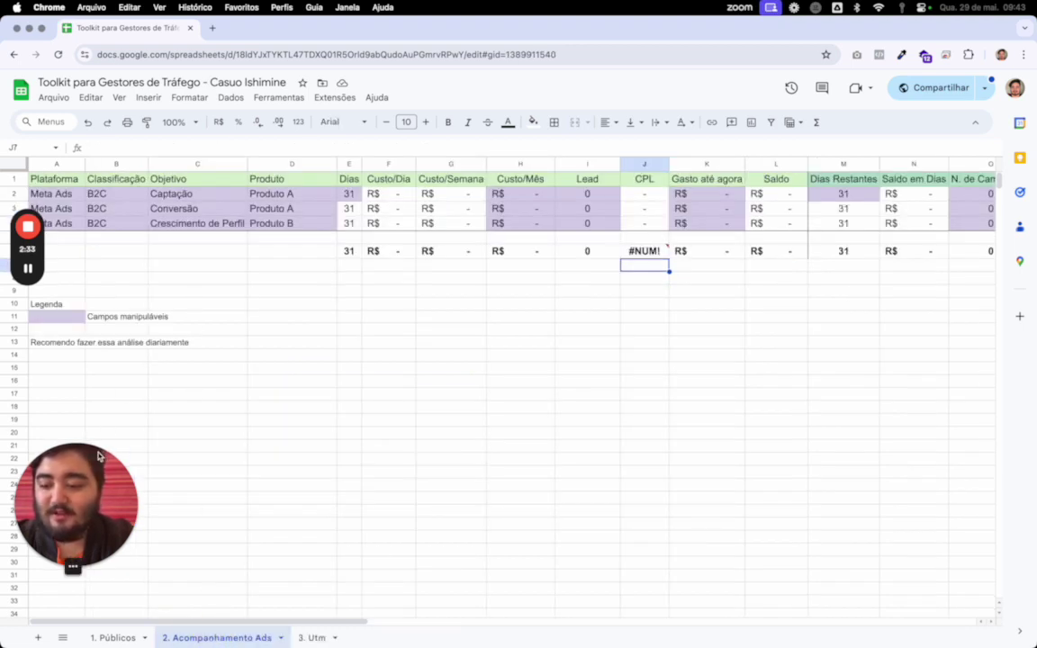
pyautogui.moveTo(96, 460); pyautogui.dragTo(89, 503)
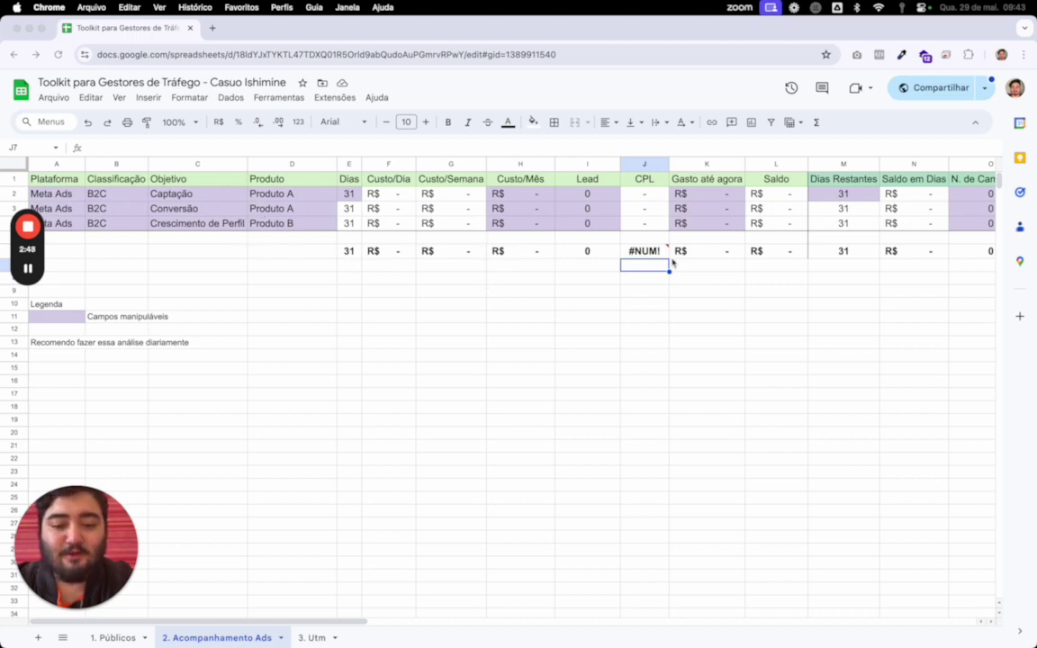
pyautogui.hscroll(6, 682, 245)
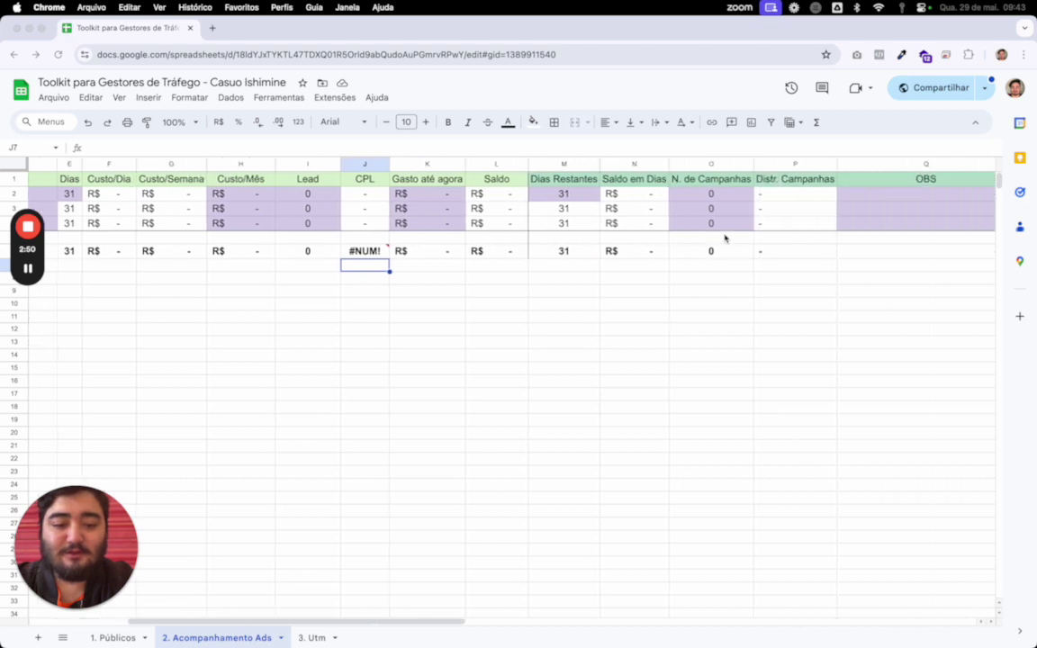
pyautogui.hscroll(2, 725, 238)
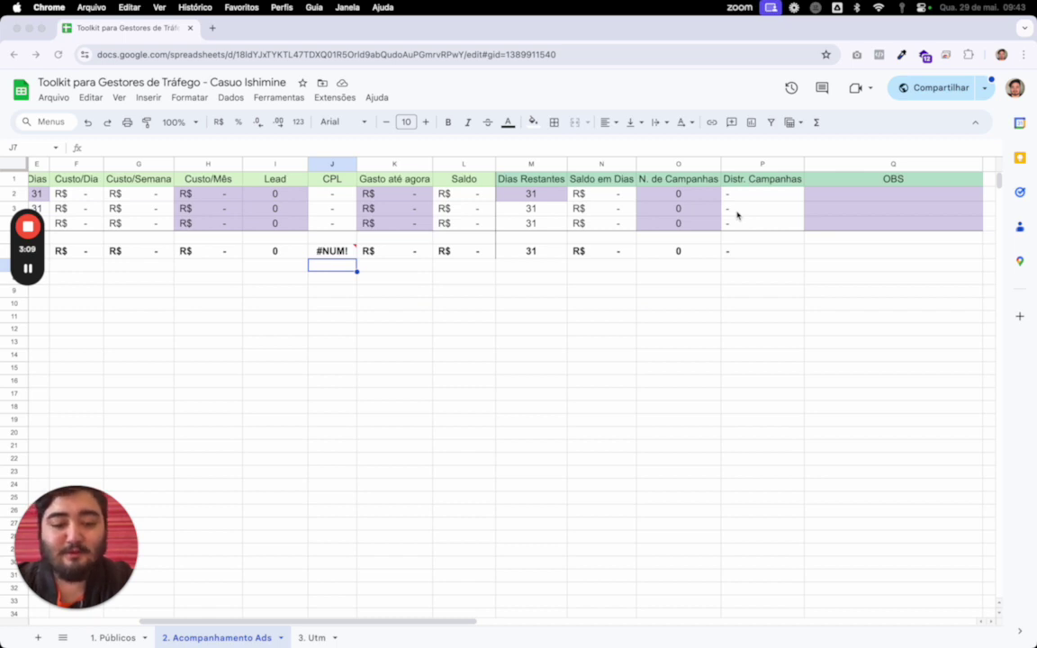
pyautogui.hscroll(-2, 737, 214)
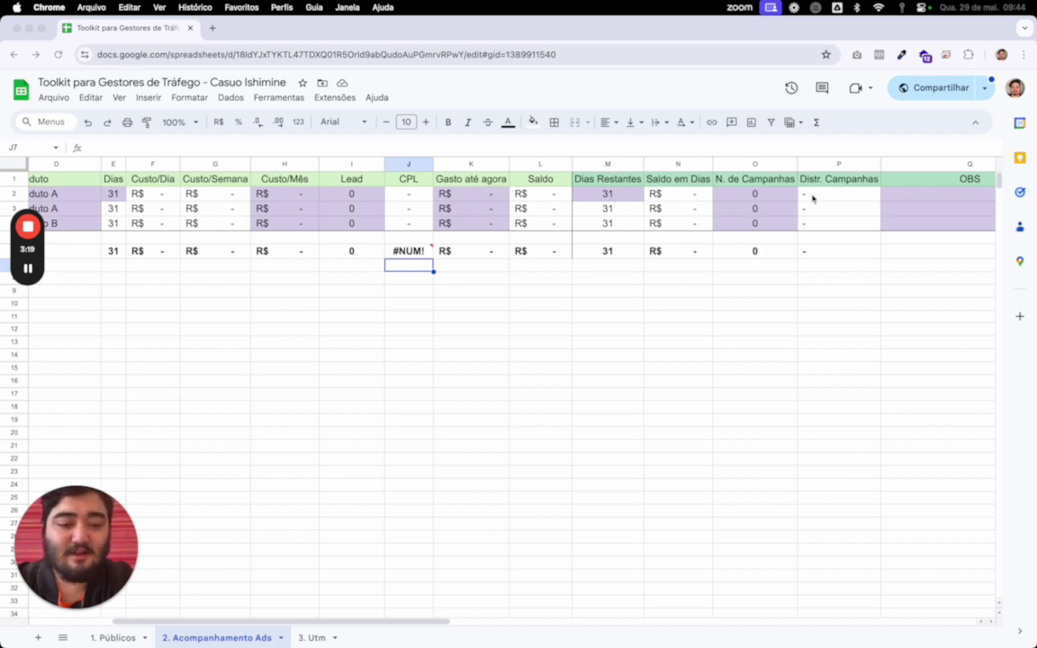
pyautogui.hscroll(1, 815, 197)
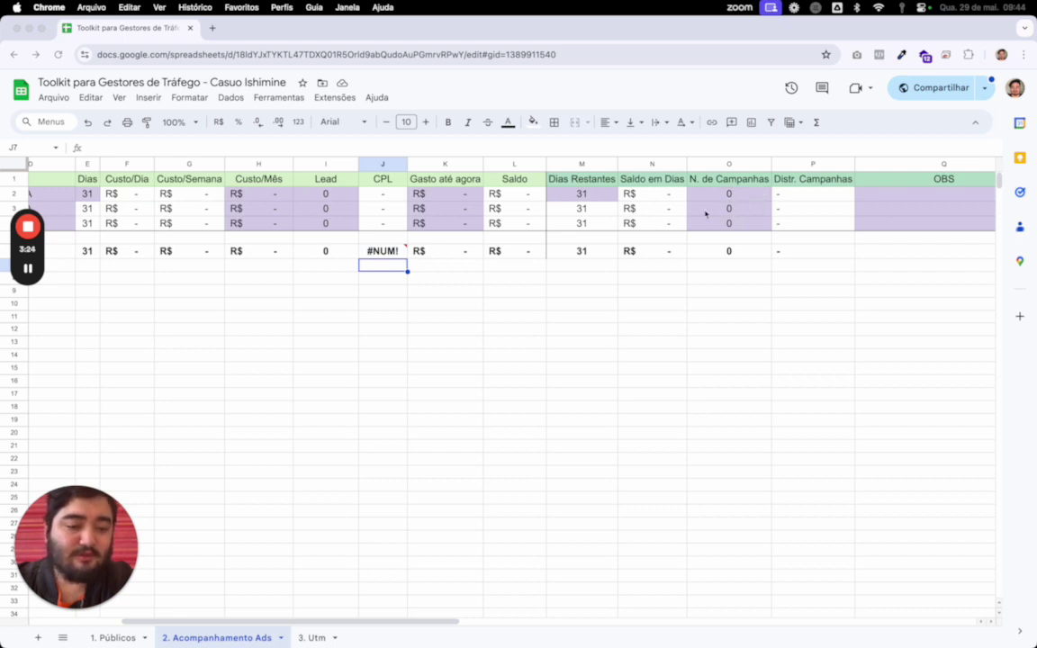
pyautogui.hscroll(-10, 706, 213)
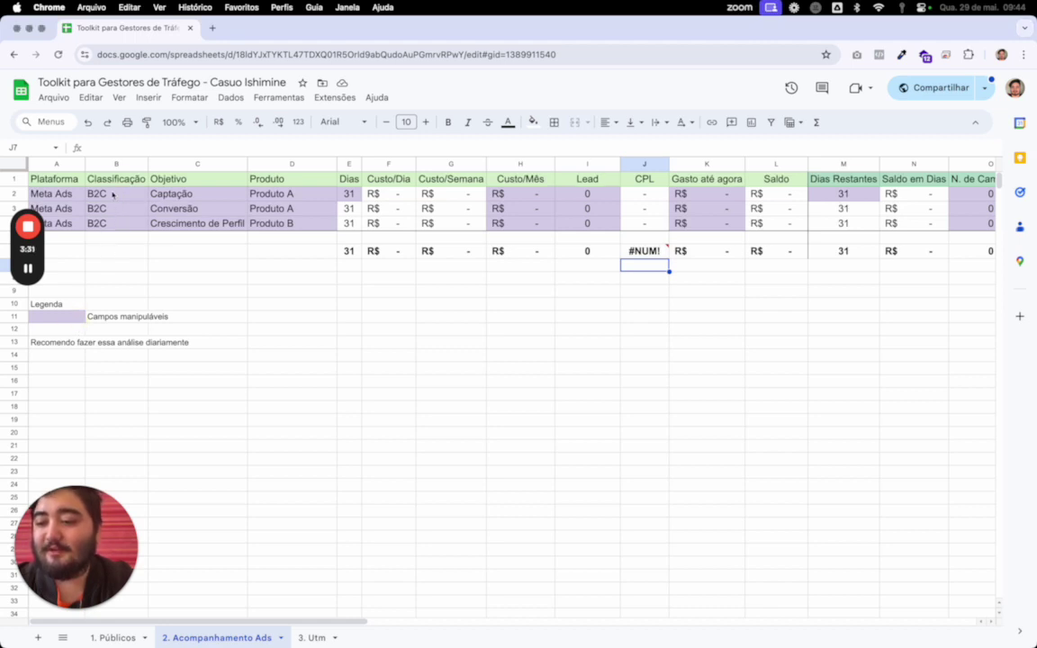
# Inspect the Plataforma, Classificação and Objetivo entries of the campaign rows
pyautogui.click(64, 193)
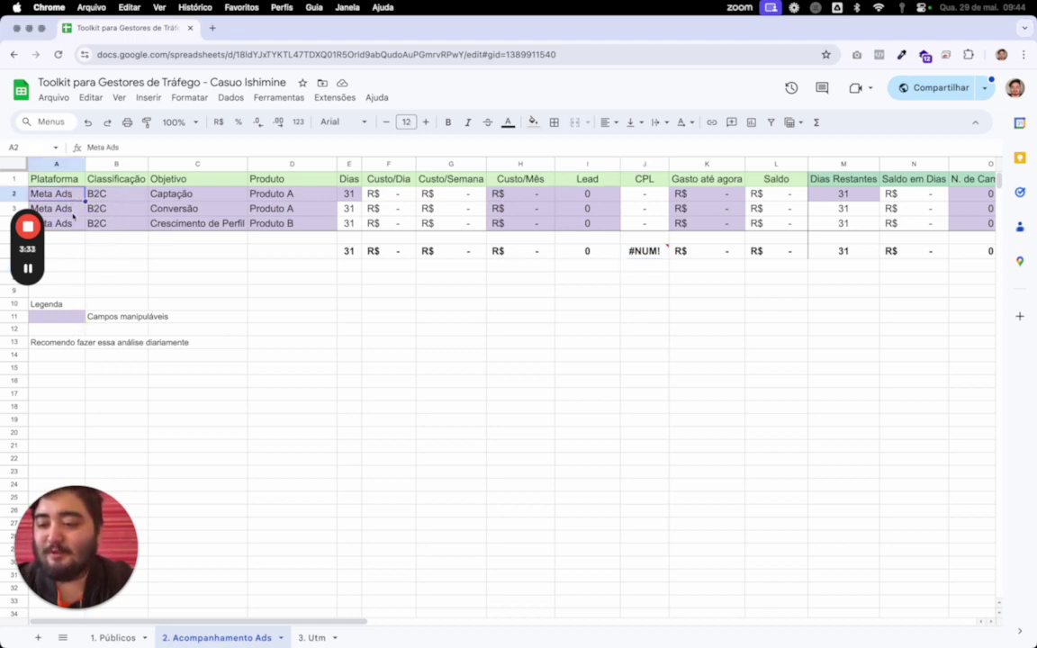
pyautogui.click(73, 216)
pyautogui.click(106, 194)
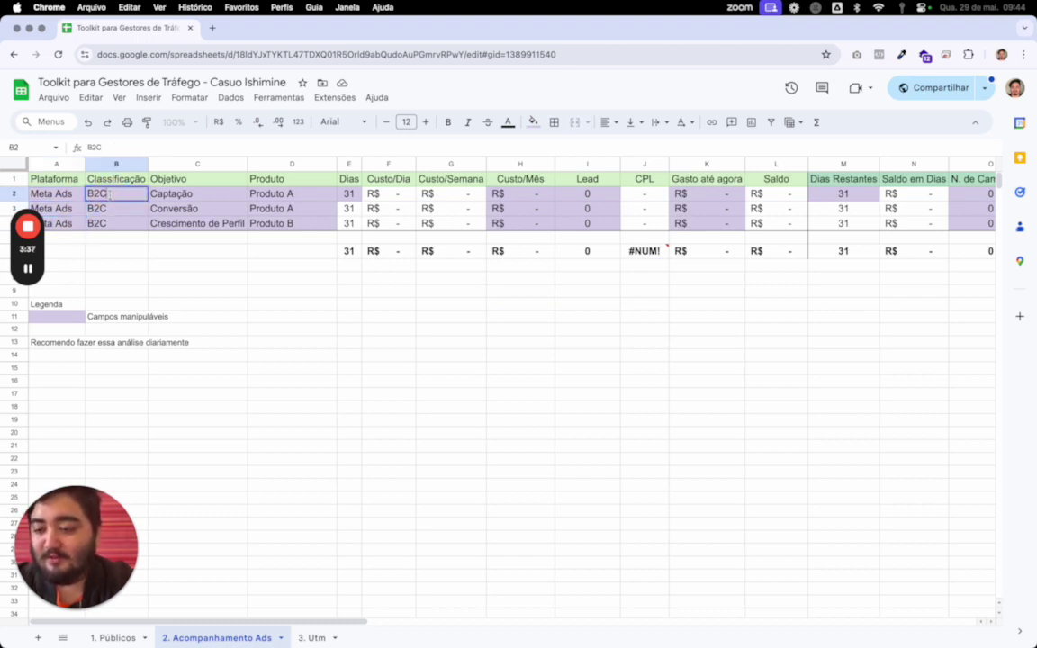
pyautogui.click(110, 195)
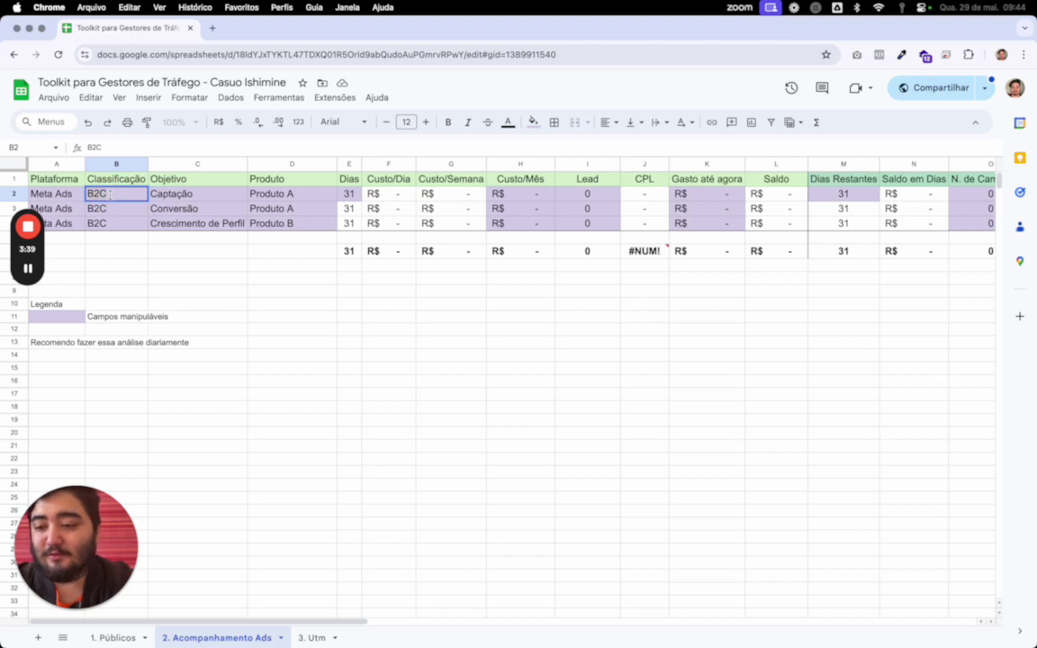
pyautogui.click(113, 214)
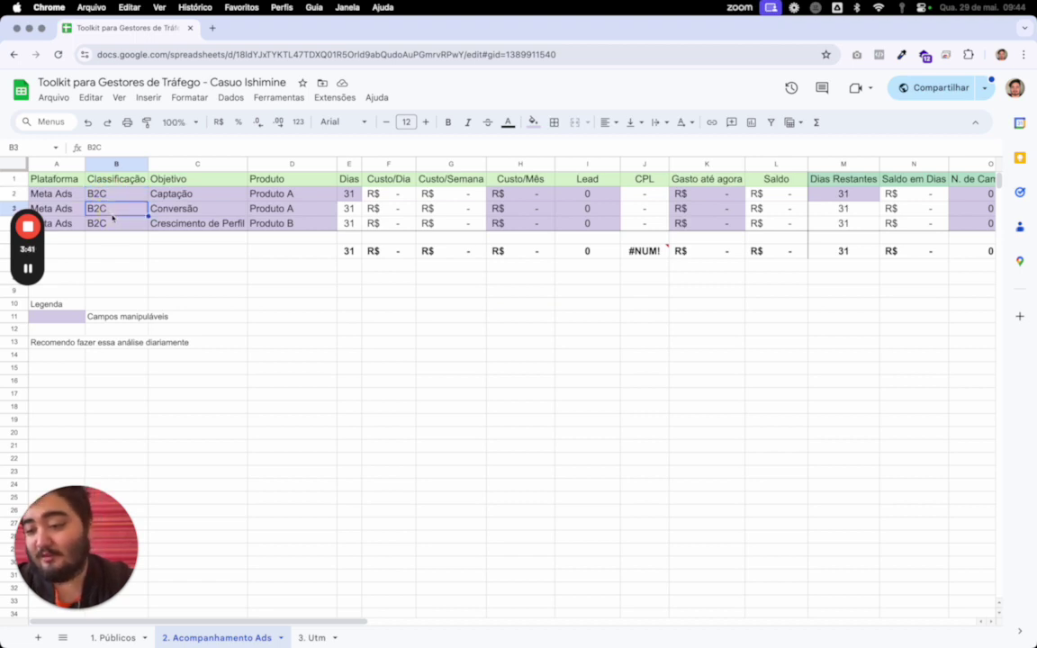
pyautogui.click(160, 192)
pyautogui.click(203, 208)
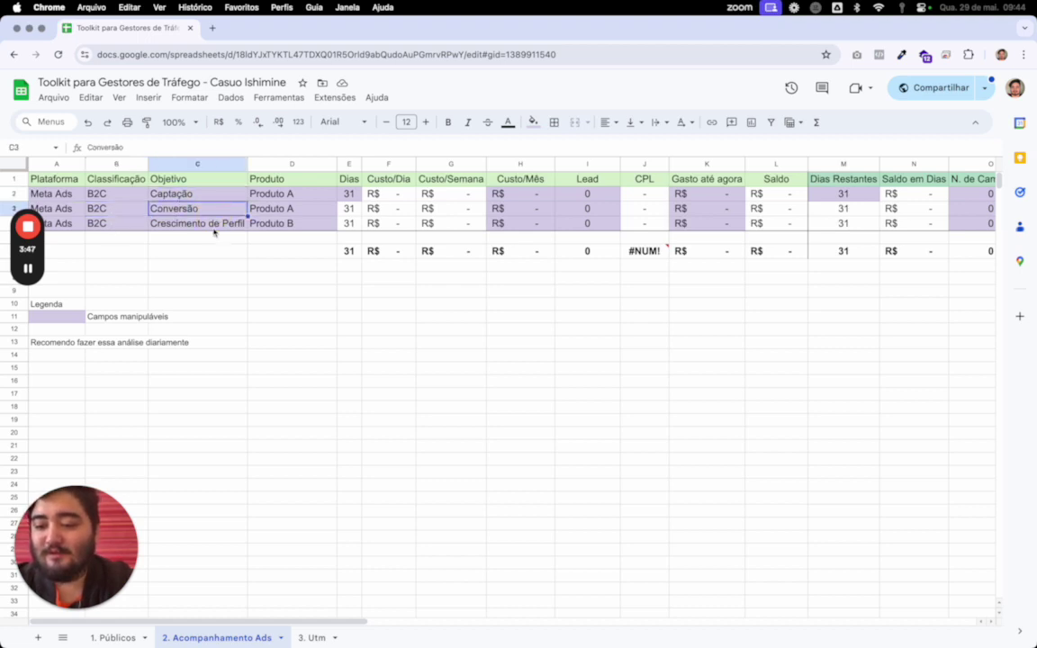
pyautogui.click(213, 223)
pyautogui.click(216, 207)
pyautogui.click(218, 195)
pyautogui.click(215, 223)
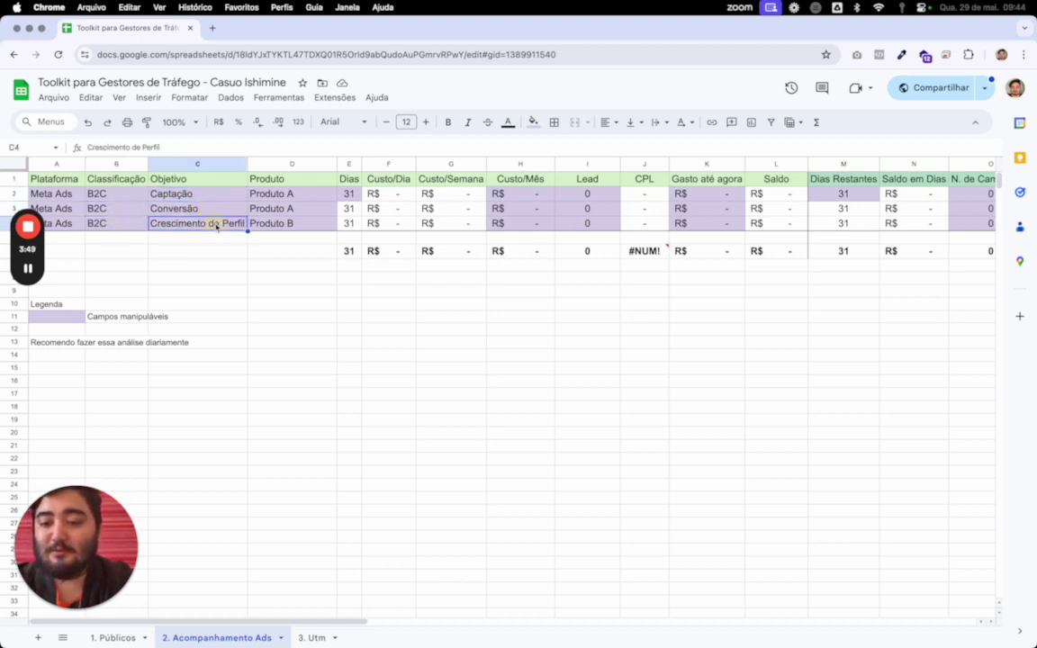
# Change the Objetivo in row 3 to "Vendas"
pyautogui.click(223, 207)
pyautogui.write('Vendas')
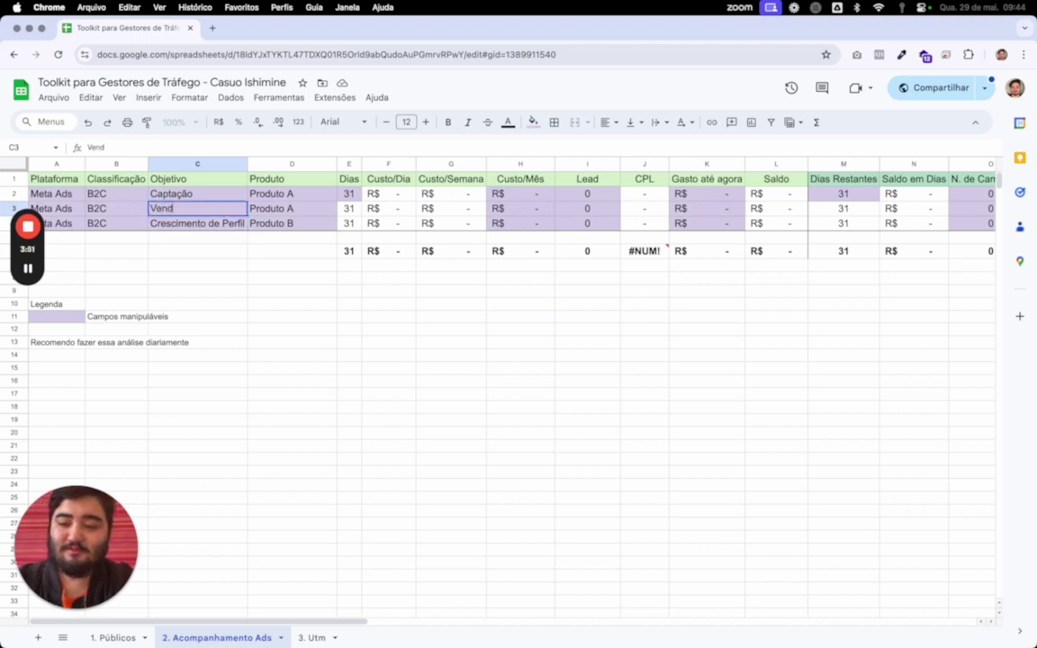
pyautogui.press('Return')
# Rename the Produto column header in D1 to "Ponto de Contato"
pyautogui.click(273, 196)
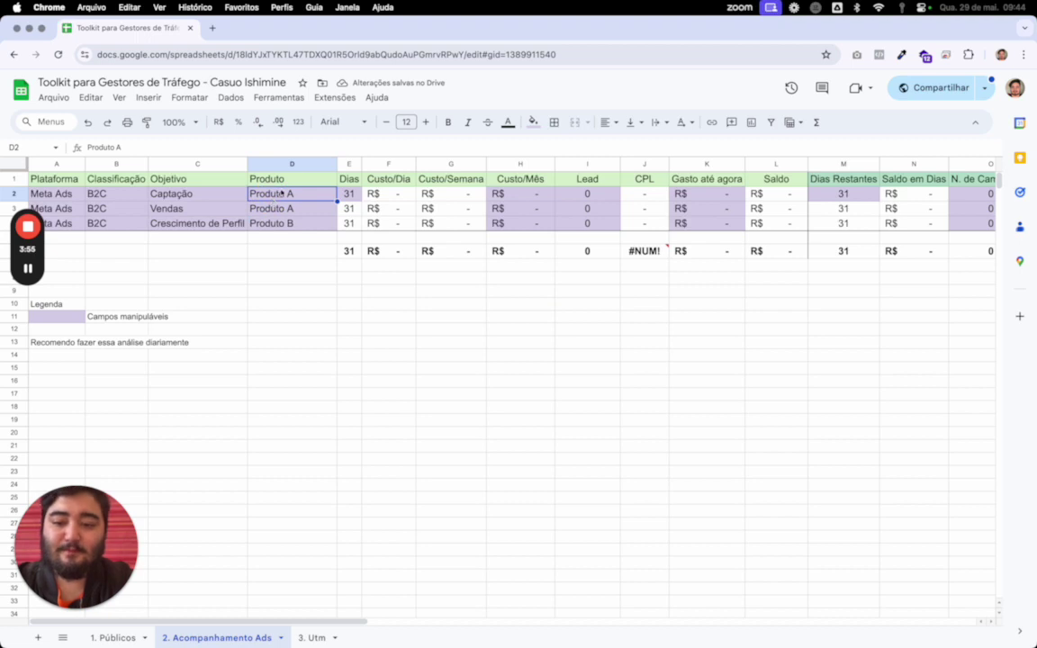
pyautogui.click(289, 183)
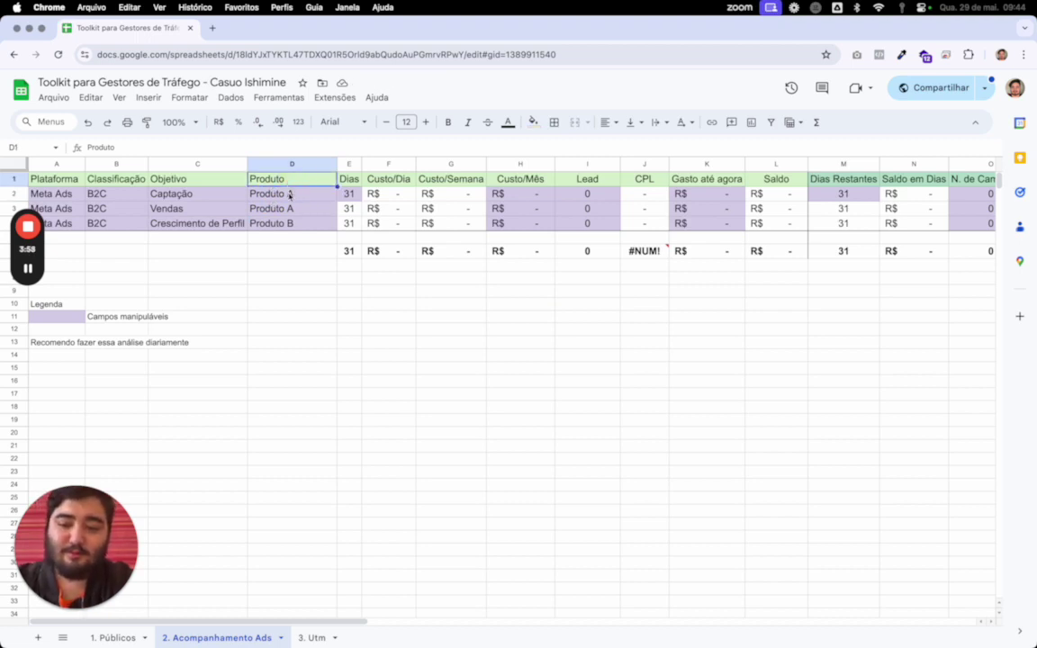
pyautogui.doubleClick(302, 177)
pyautogui.press('BackSpace')
pyautogui.press('BackSpace')
pyautogui.press('BackSpace')
pyautogui.press('BackSpace')
pyautogui.press('BackSpace')
pyautogui.press('BackSpace')
pyautogui.press('BackSpace')
pyautogui.write('Ponto de Contato')
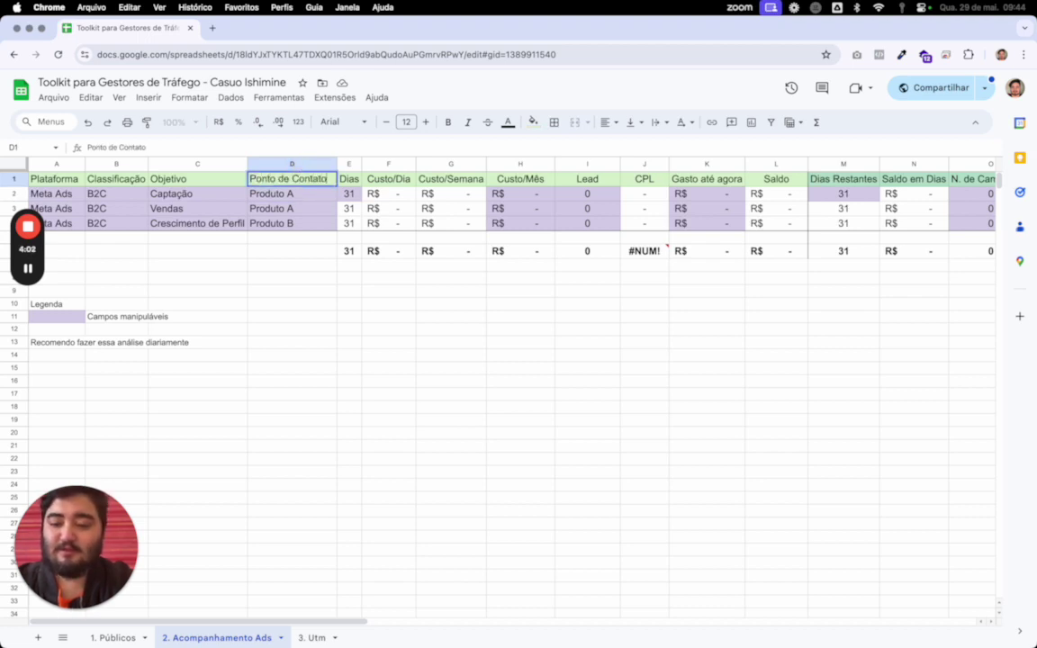
pyautogui.press('Return')
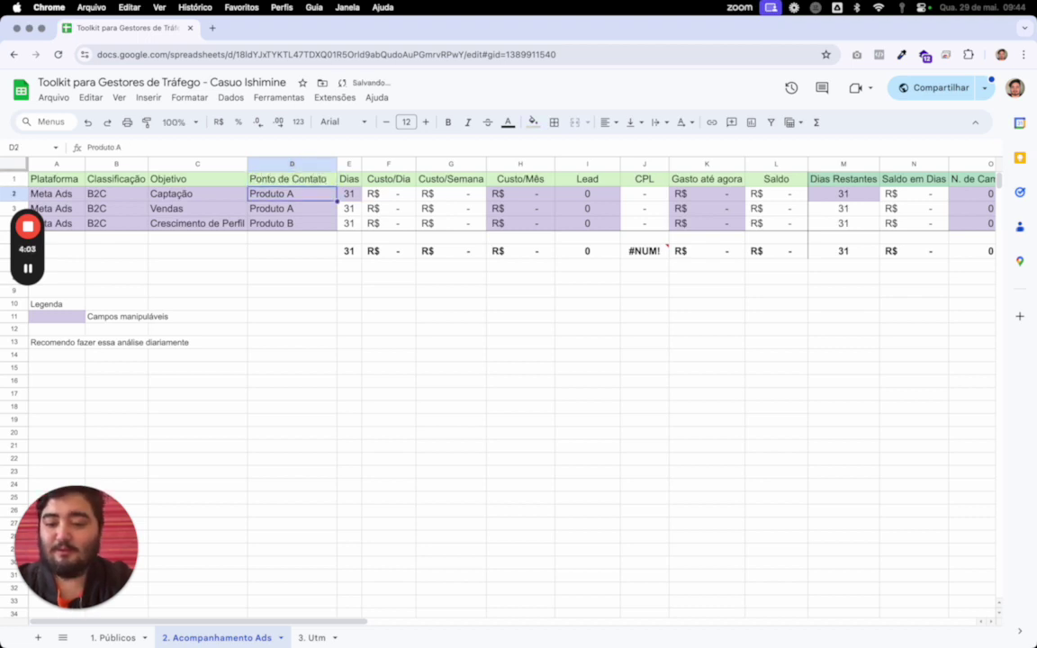
# Set the Ponto de Contato of the first campaign row, cell D2, to "Formulário A"
pyautogui.write('Formulário')
pyautogui.press('Return')
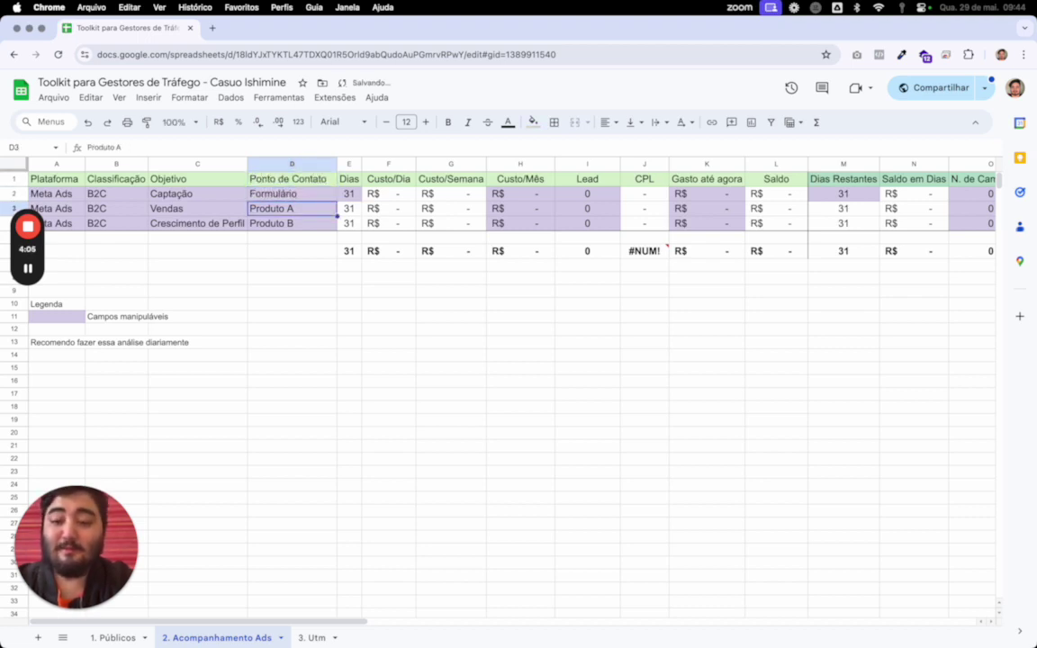
pyautogui.click(299, 194)
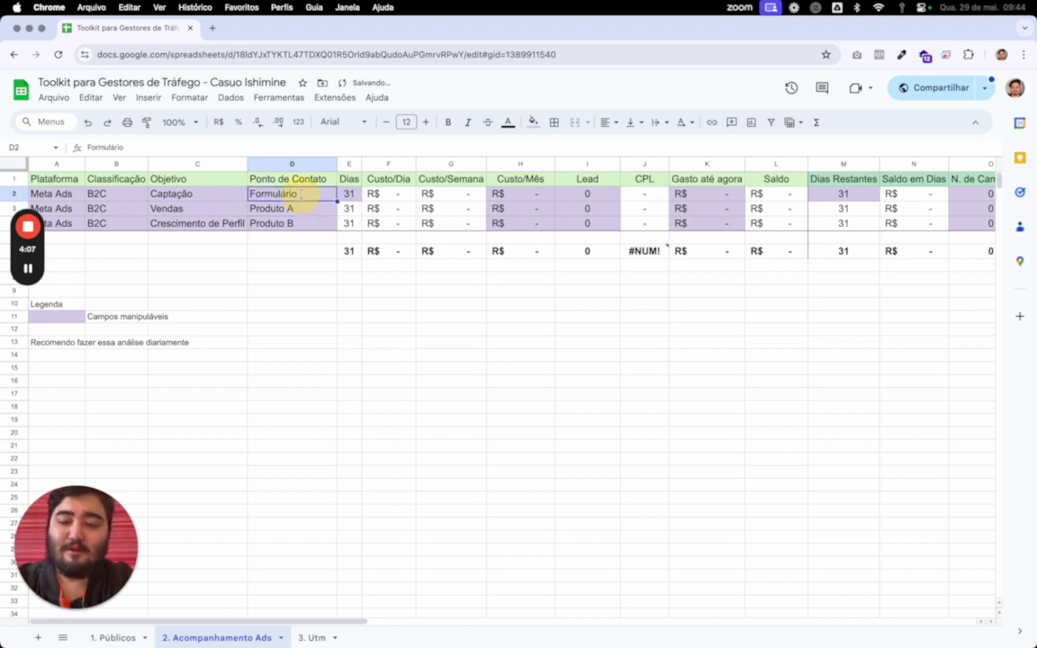
pyautogui.write('A')
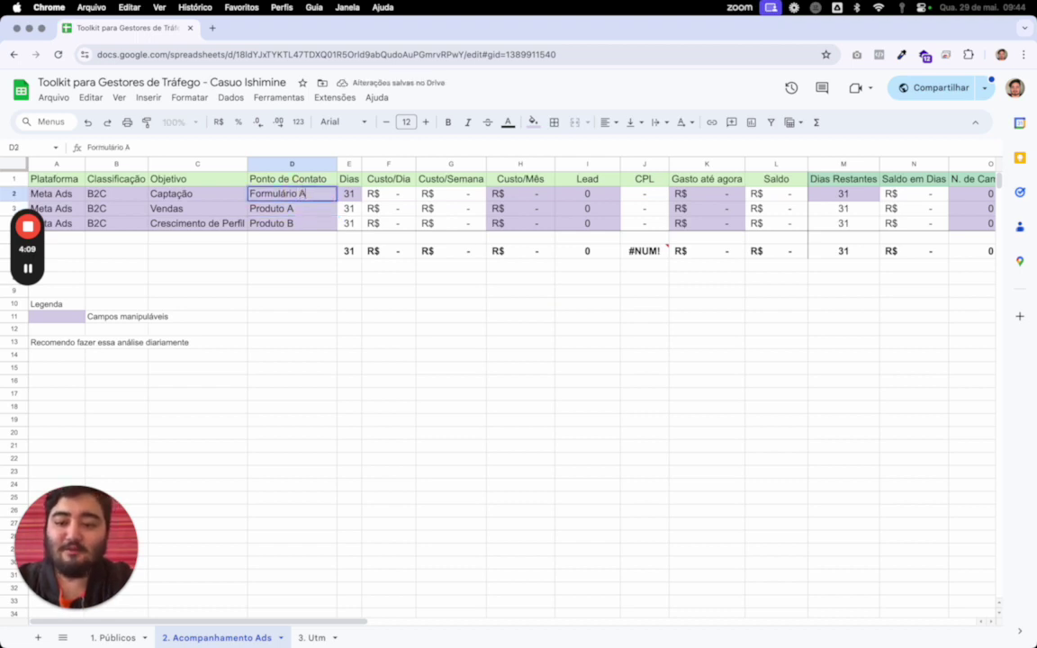
pyautogui.press('Return')
# Set the Ponto de Contato of the second campaign row, cell D3, to "Formulário B"
pyautogui.write('Formulário A')
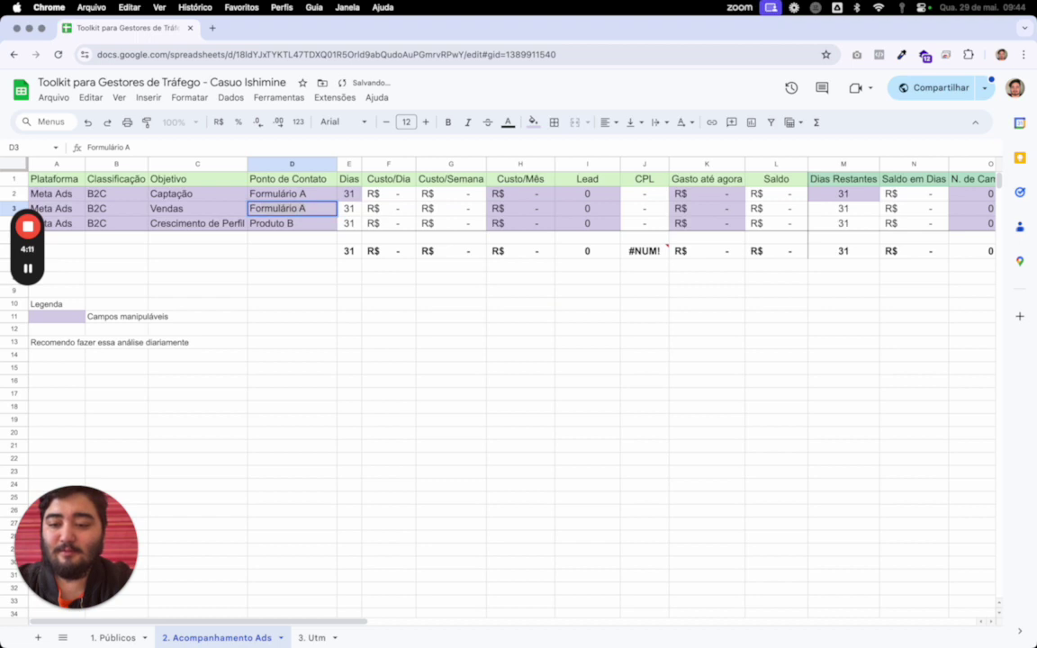
pyautogui.press('Right')
pyautogui.doubleClick(302, 209)
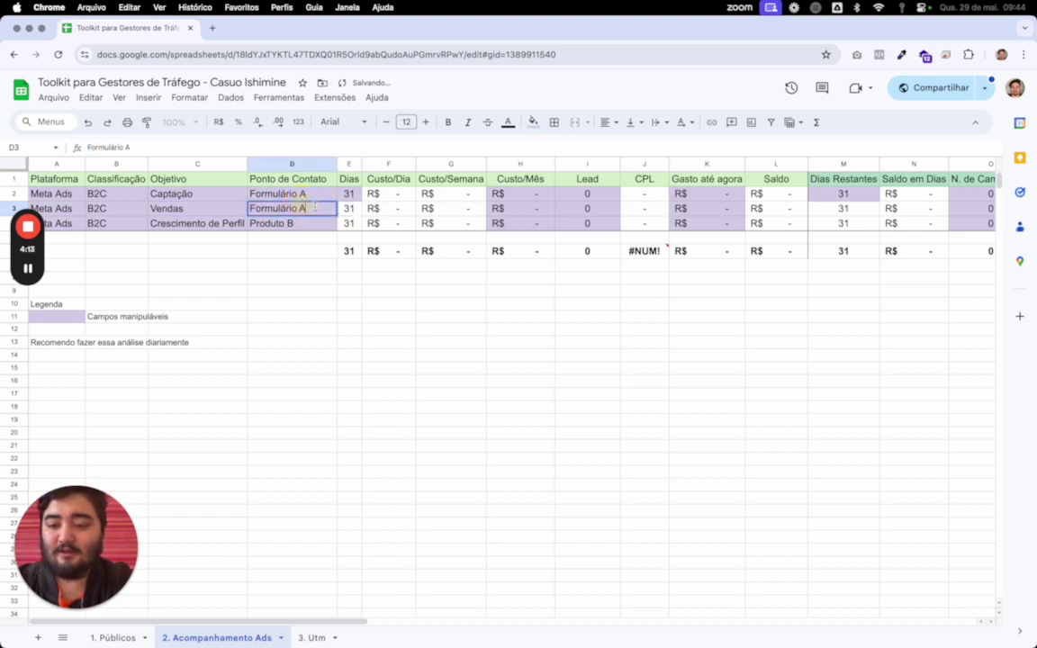
pyautogui.press('BackSpace')
pyautogui.write('B')
pyautogui.press('Return')
# Copy the "Captação" objective from C2 into C3 so that both form campaigns share it
pyautogui.click(199, 197)
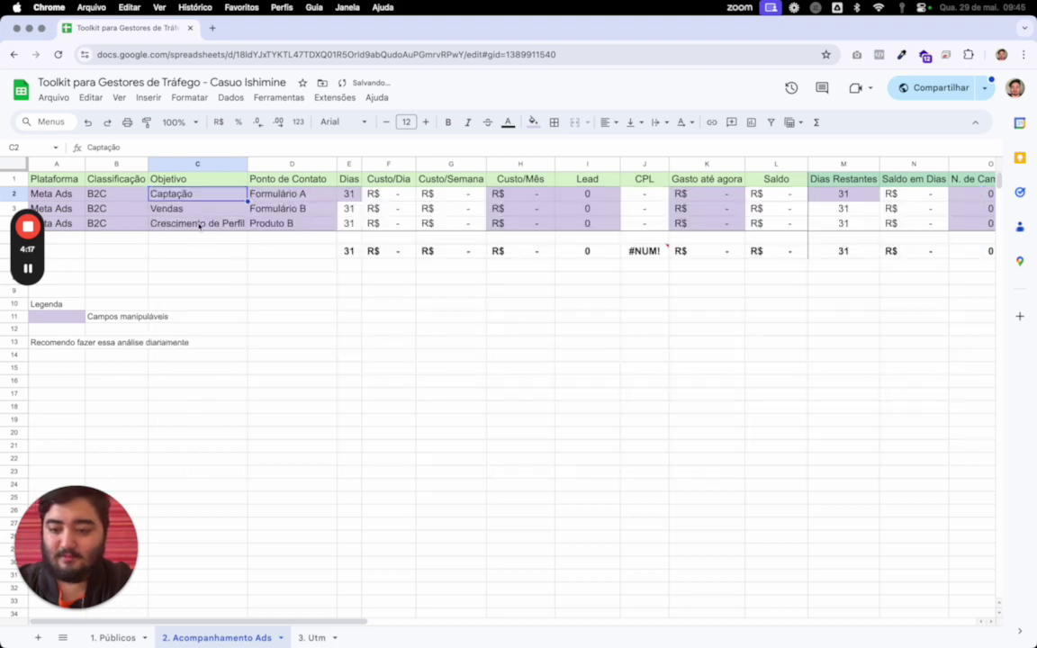
pyautogui.hotkey('ctrl', 'c')
pyautogui.click(207, 210)
pyautogui.hotkey('ctrl', 'v')
pyautogui.click(291, 209)
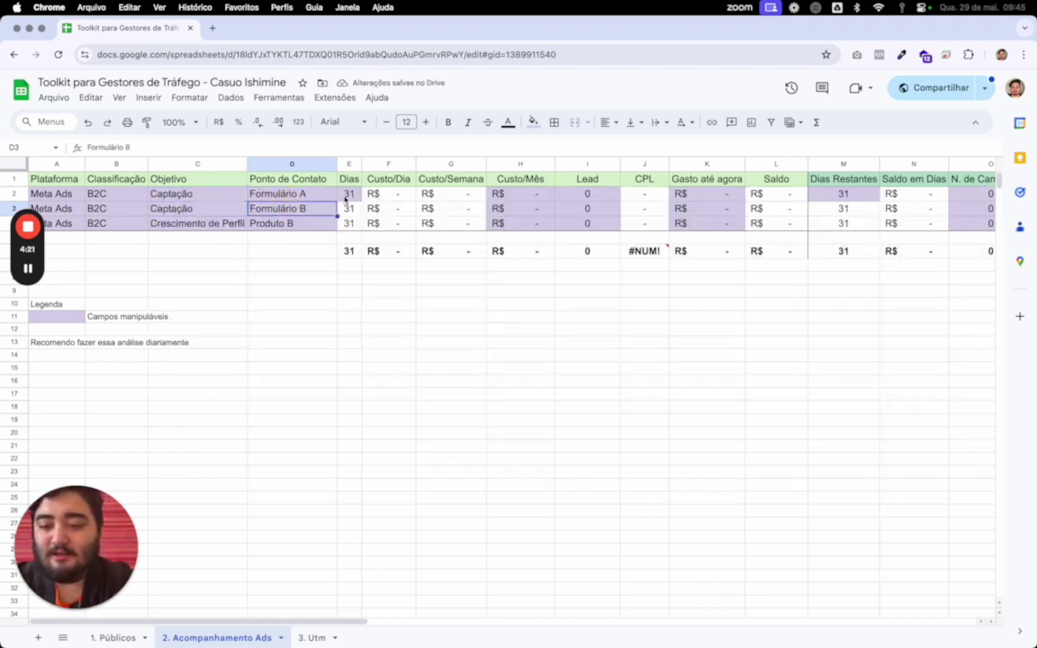
# Try 29 and 28 in the Dias cell E2 of the first campaign row, and set it back to 31
pyautogui.click(346, 197)
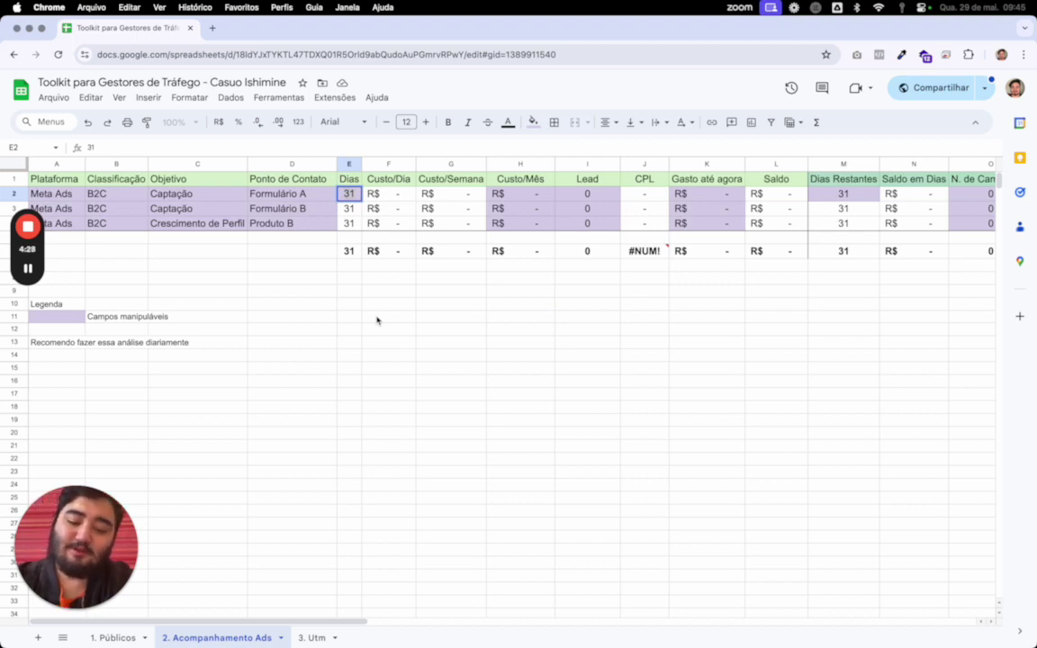
pyautogui.write('29')
pyautogui.press('Return')
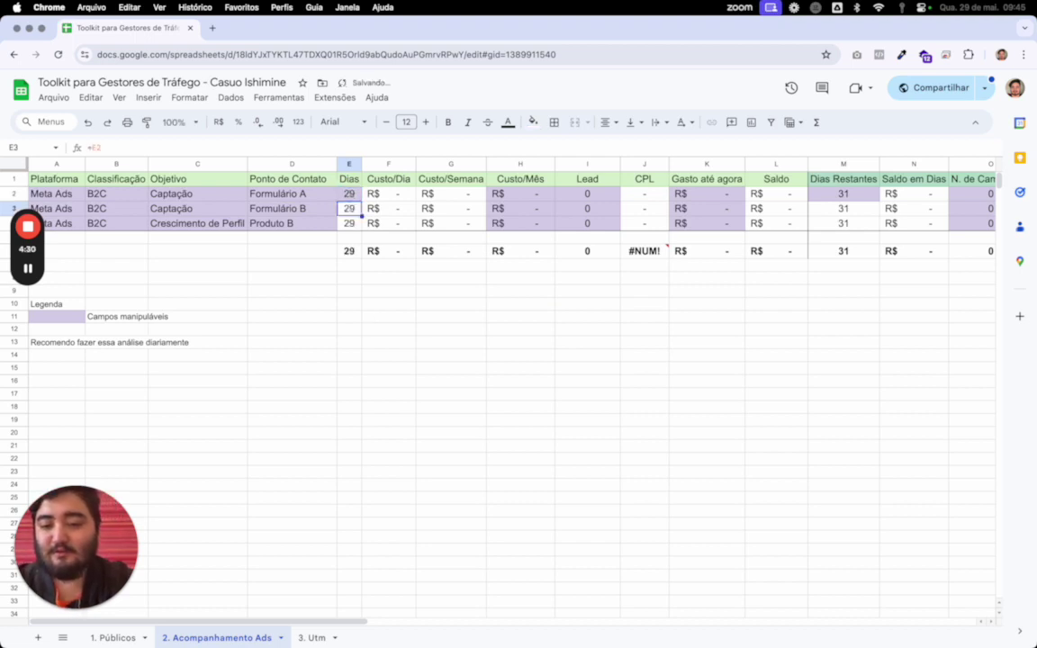
pyautogui.click(355, 196)
pyautogui.write('28')
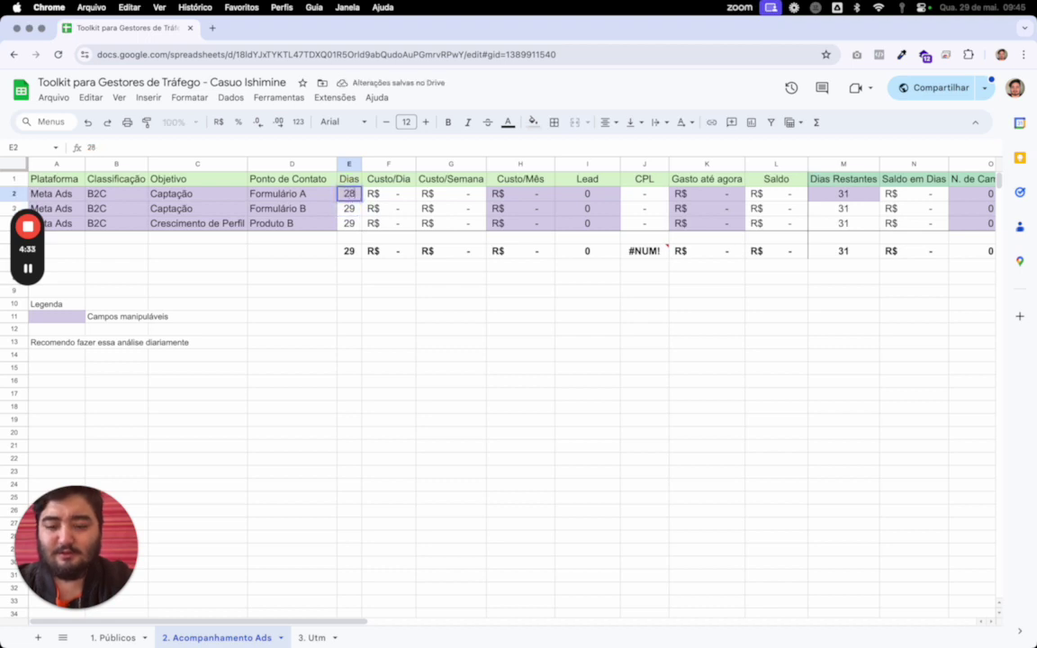
pyautogui.press('Return')
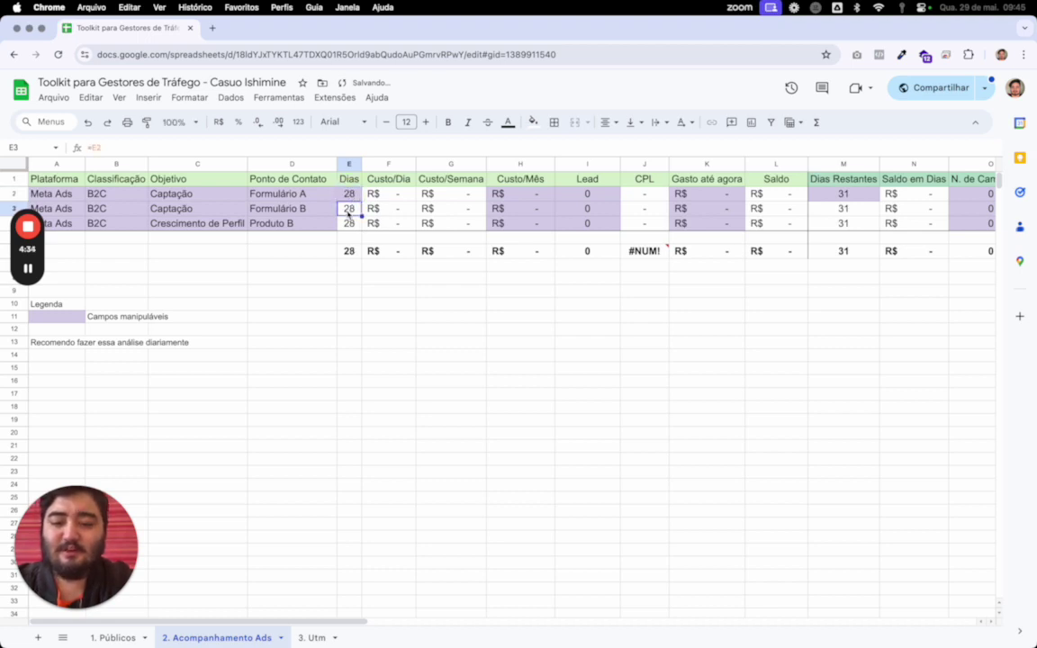
pyautogui.click(349, 193)
pyautogui.write('31')
pyautogui.press('Return')
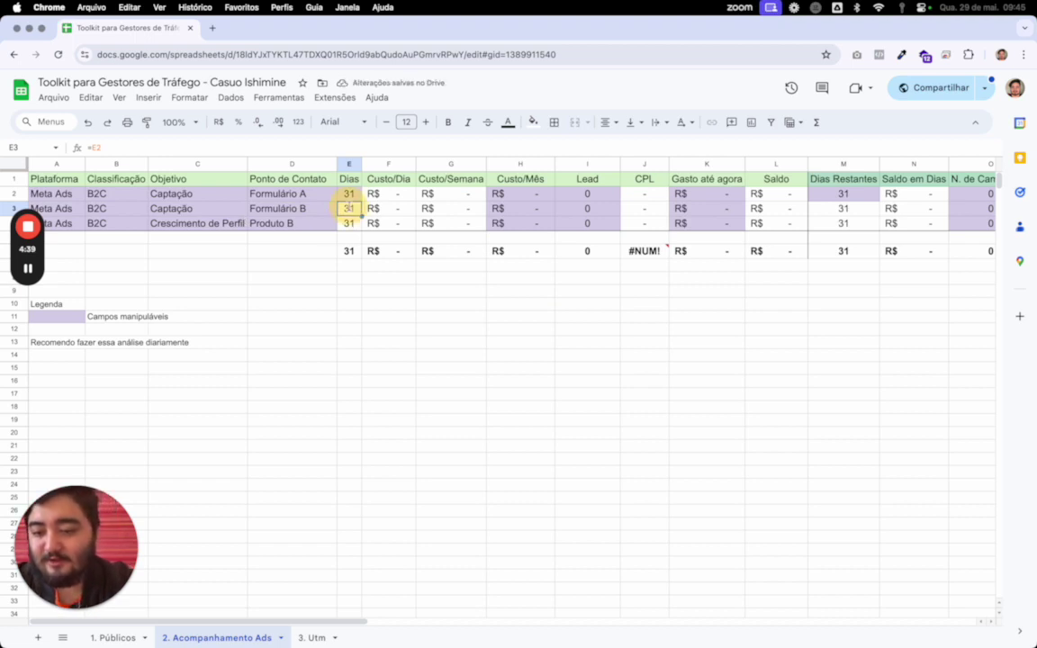
# Check the Dias reference in E4 and the Custo/Dia and Custo/Semana formulas of the first campaign row
pyautogui.click(350, 224)
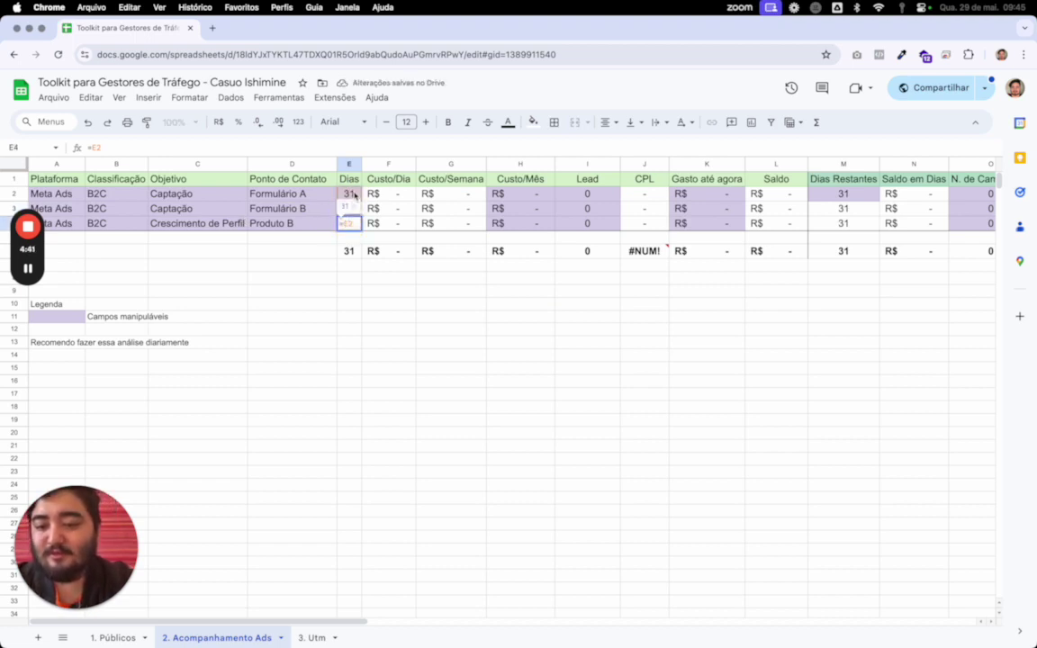
pyautogui.click(351, 193)
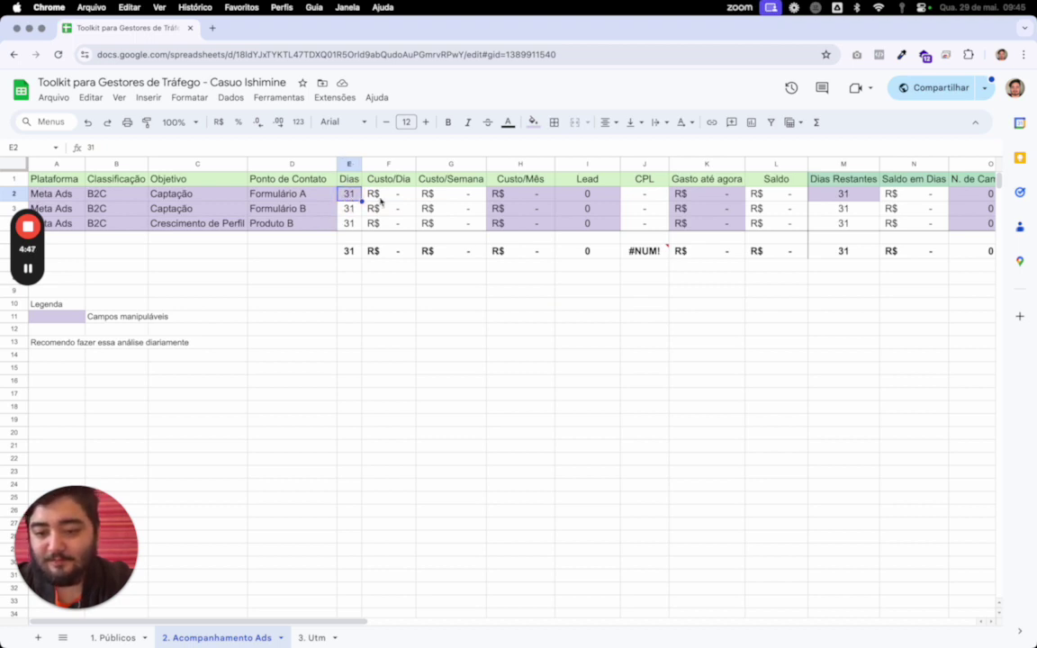
pyautogui.click(383, 196)
pyautogui.click(423, 196)
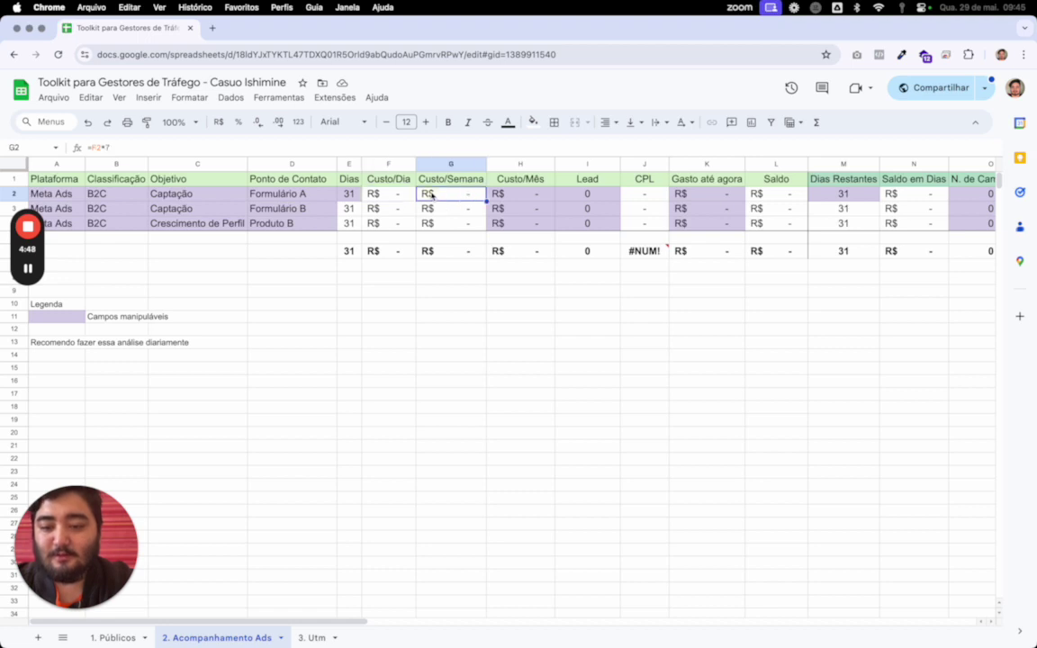
# Set the Custo/Mês of the Formulário A campaign, cell H2, to 2000
pyautogui.click(494, 198)
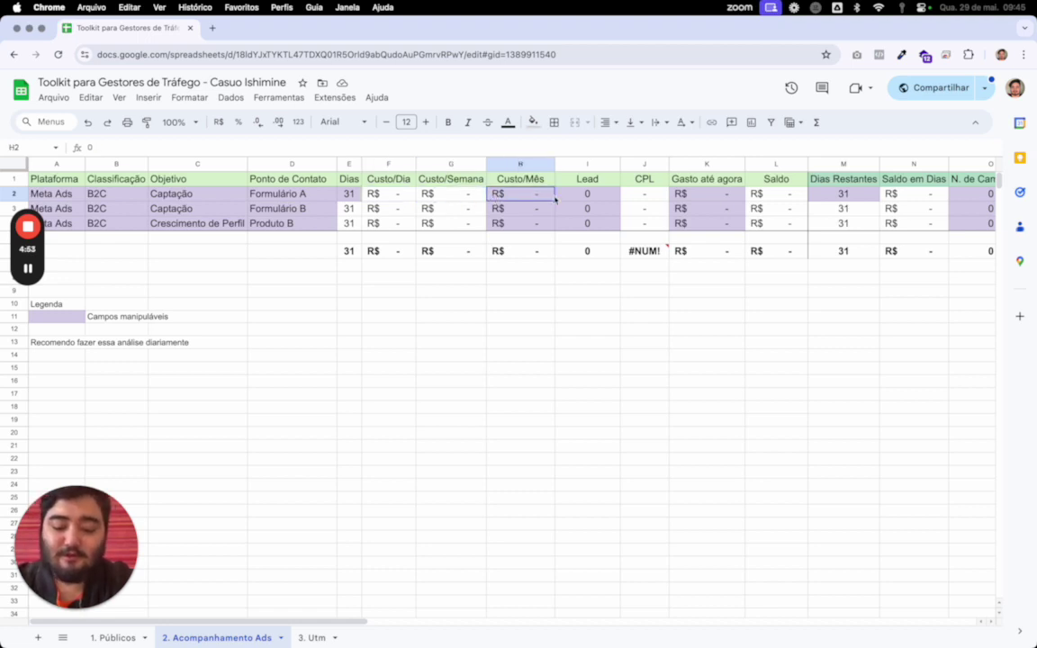
pyautogui.write('10')
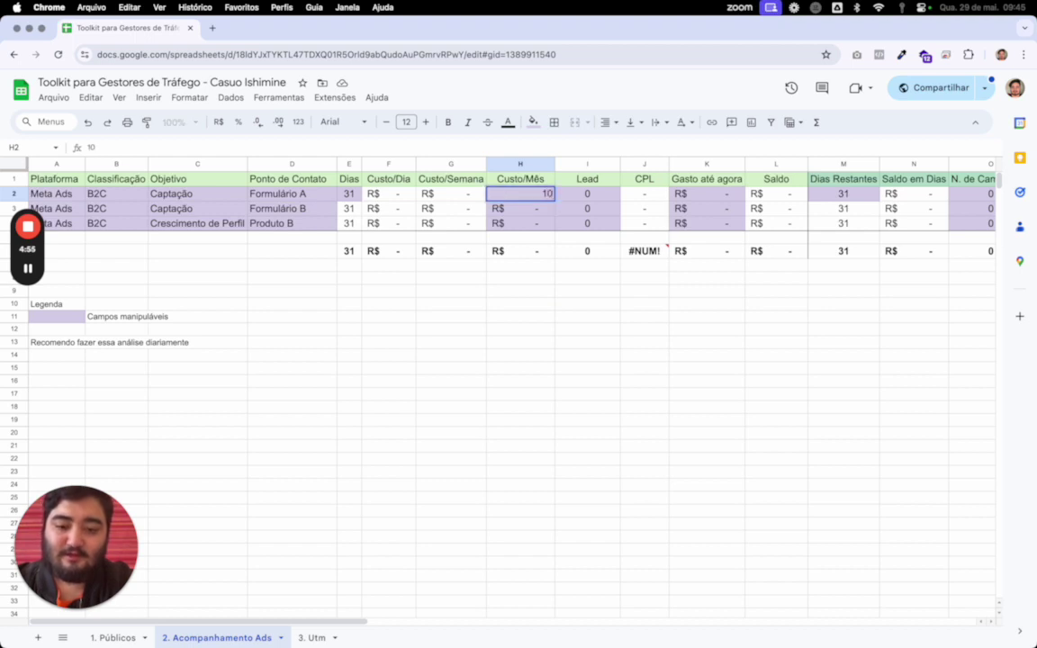
pyautogui.press('BackSpace')
pyautogui.press('BackSpace')
pyautogui.write('2000')
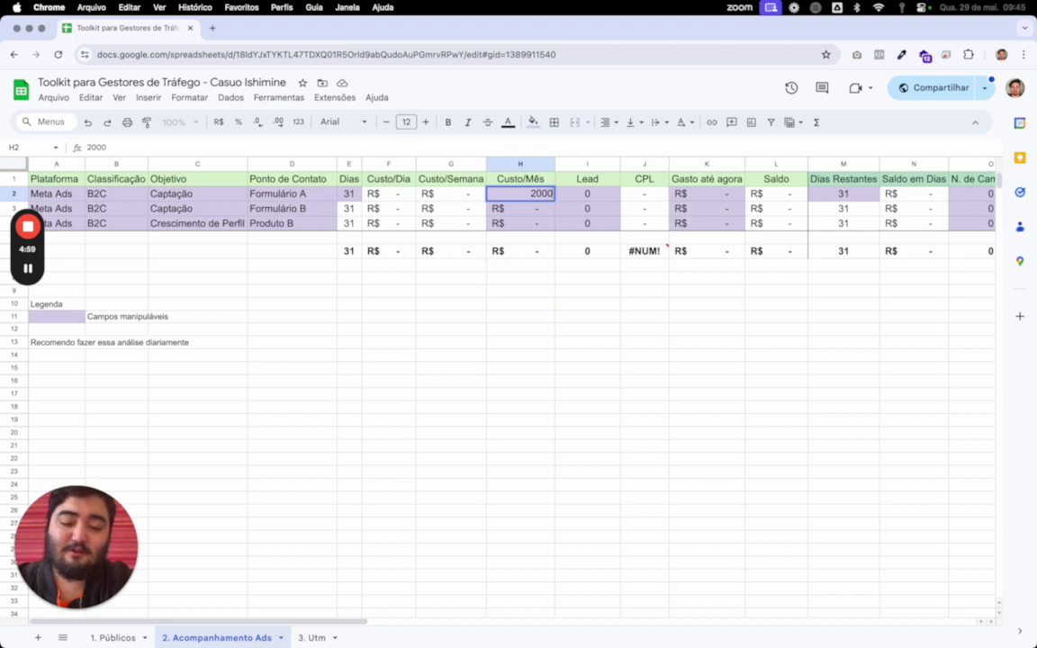
# Set the Custo/Mês of the Formulário B campaign in H3 to 600 and that of Formulário A in H2 to 1400
pyautogui.click(544, 212)
pyautogui.write('6000')
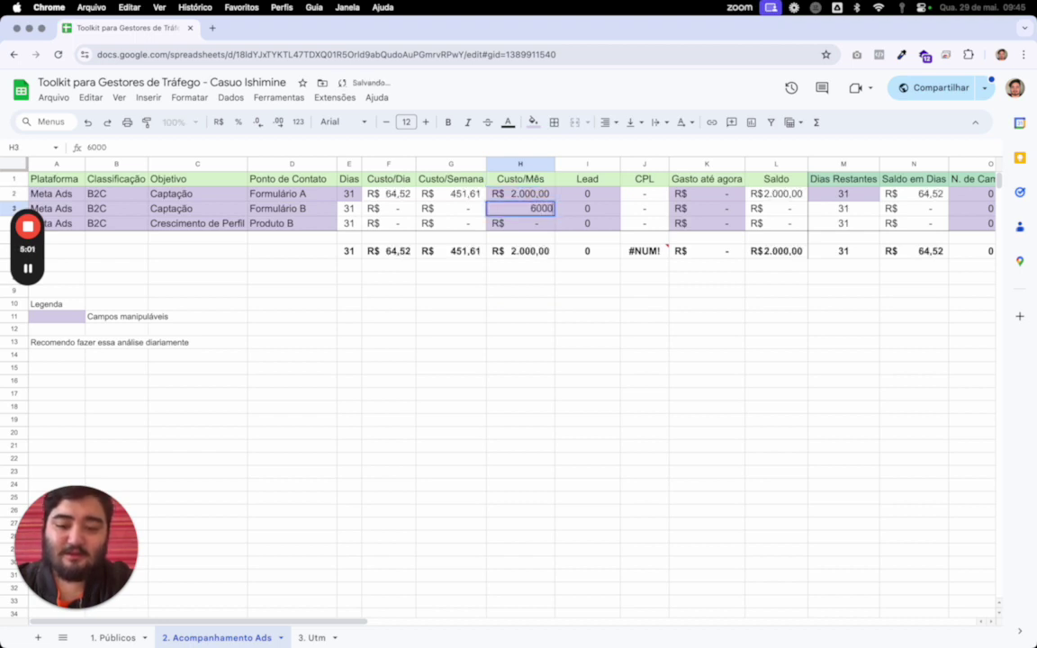
pyautogui.press('Return')
pyautogui.click(530, 196)
pyautogui.write('1400')
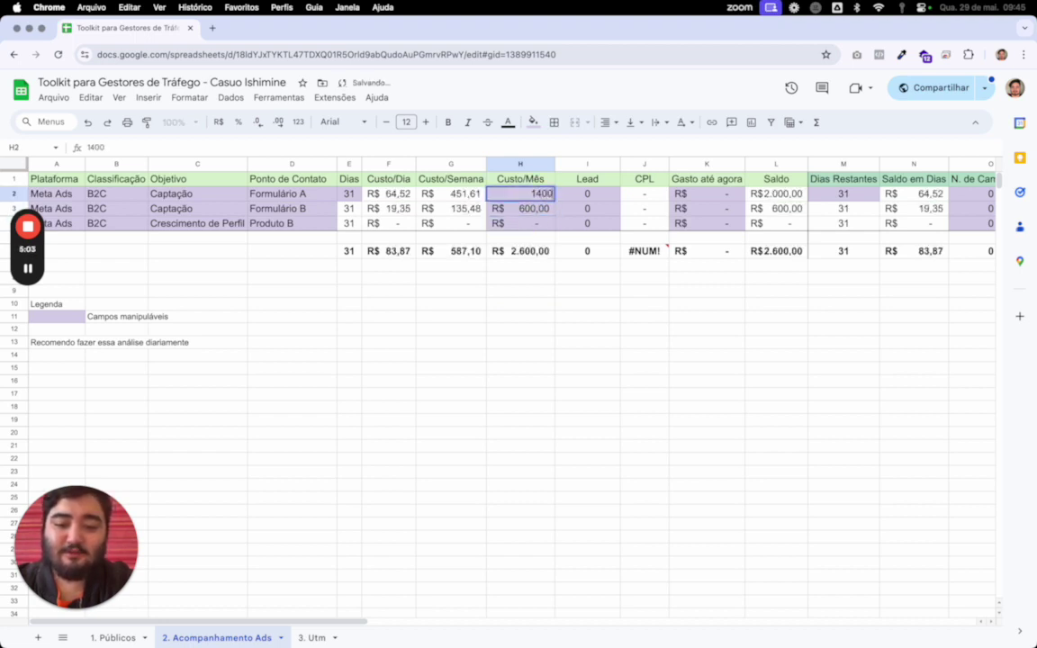
pyautogui.press('Return')
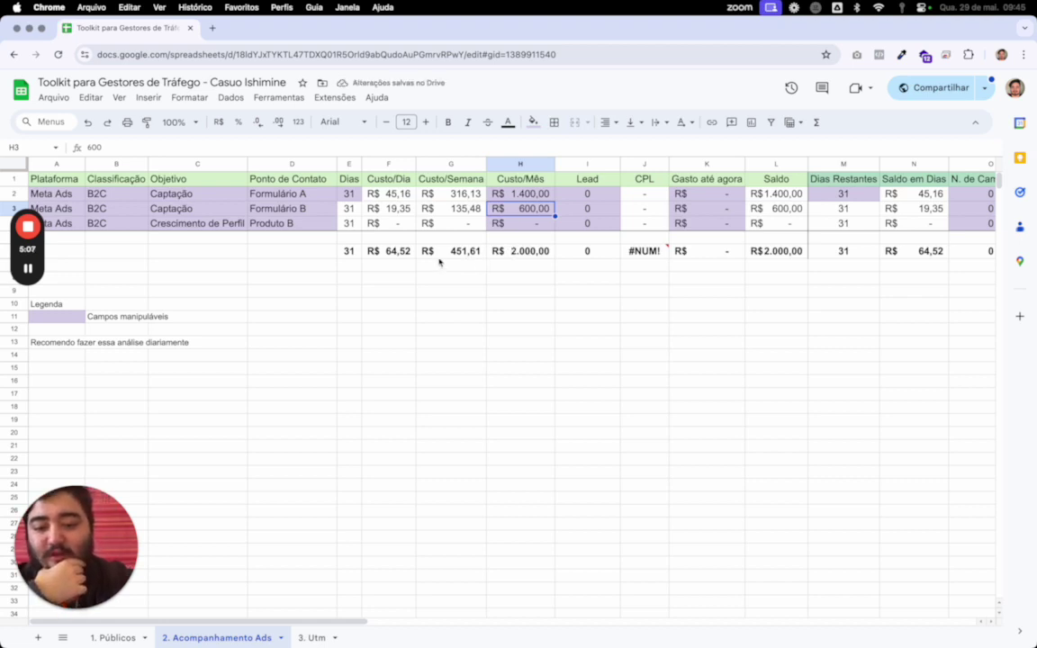
# Review the Custo/Dia, Custo/Semana and Custo/Mês totals in row 6
pyautogui.click(390, 257)
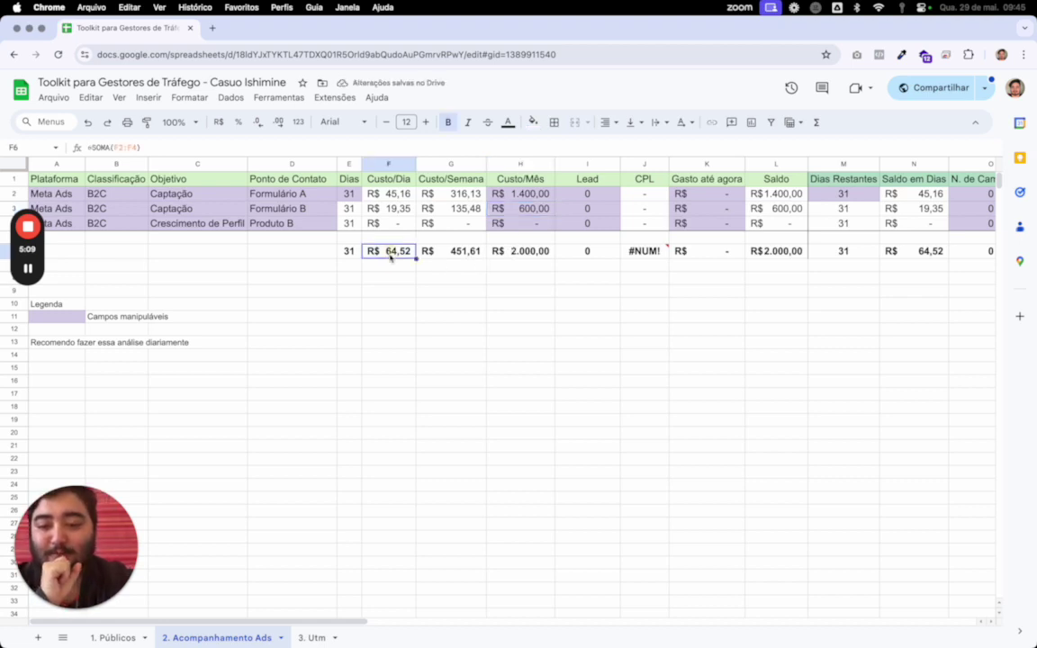
pyautogui.click(442, 257)
pyautogui.click(508, 253)
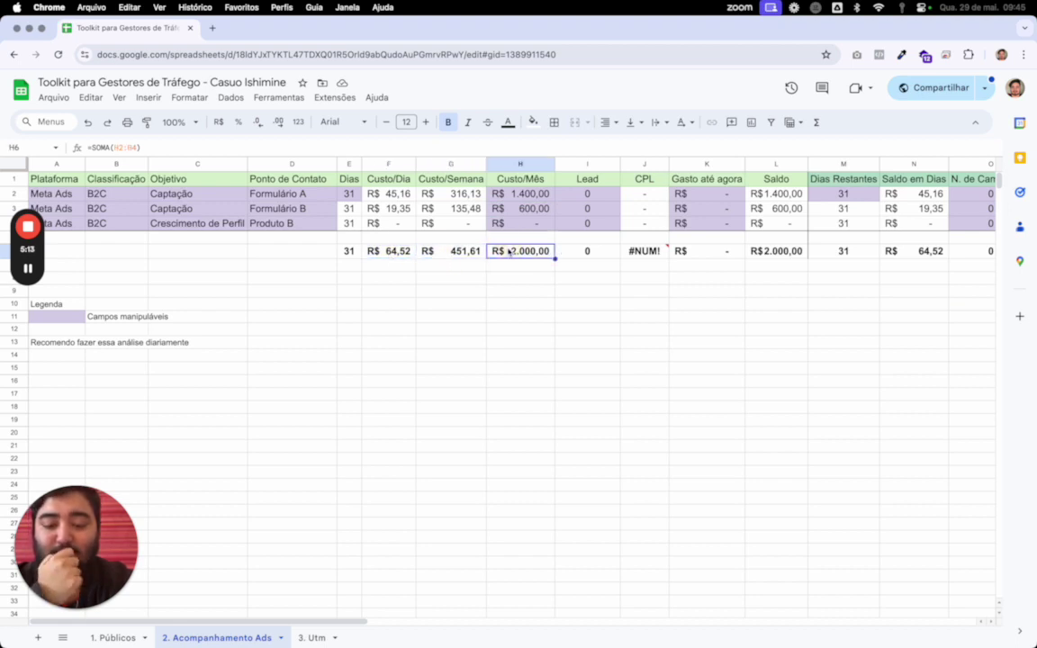
# Fill in the Lead column with 10 for Formulário A (I2) and 3 for Formulário B (I3)
pyautogui.click(591, 195)
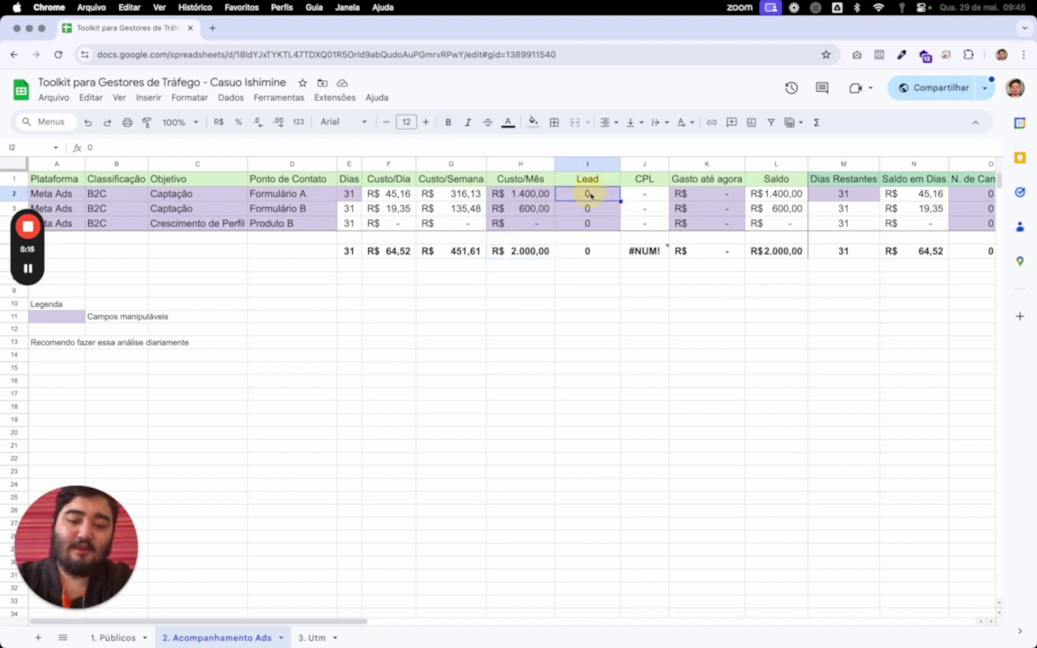
pyautogui.write('13')
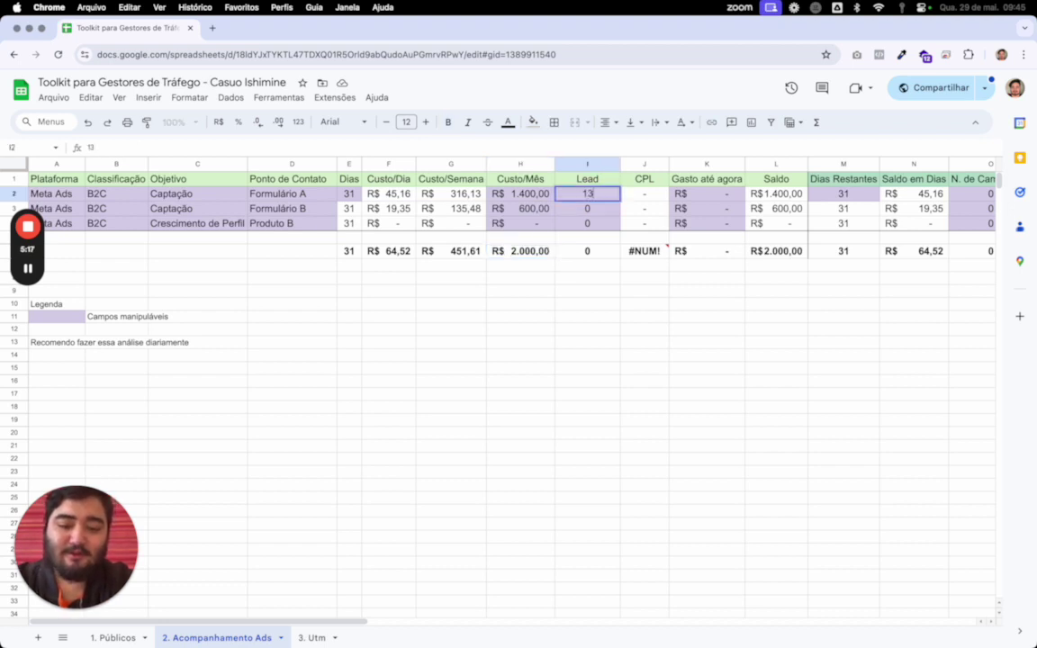
pyautogui.press('BackSpace')
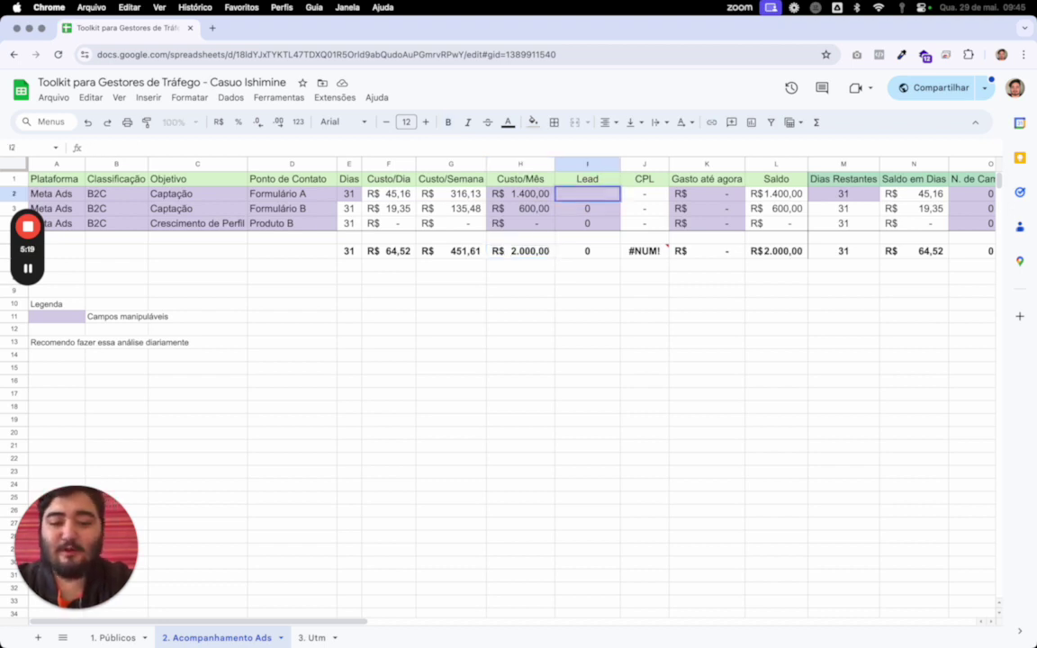
pyautogui.write('4')
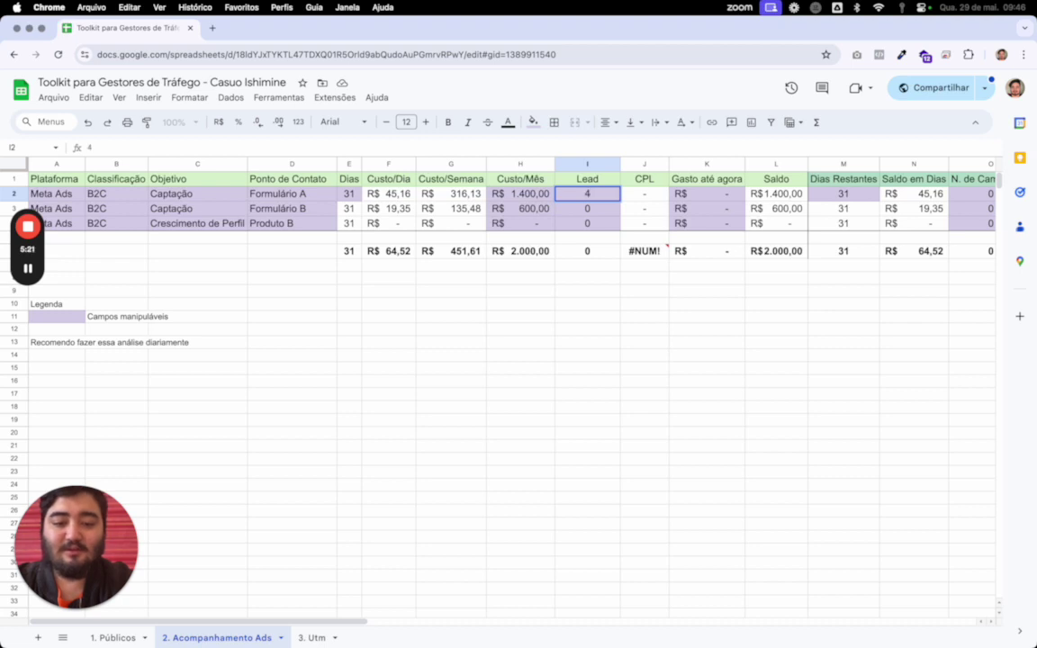
pyautogui.write('10')
pyautogui.press('Return')
pyautogui.write('3')
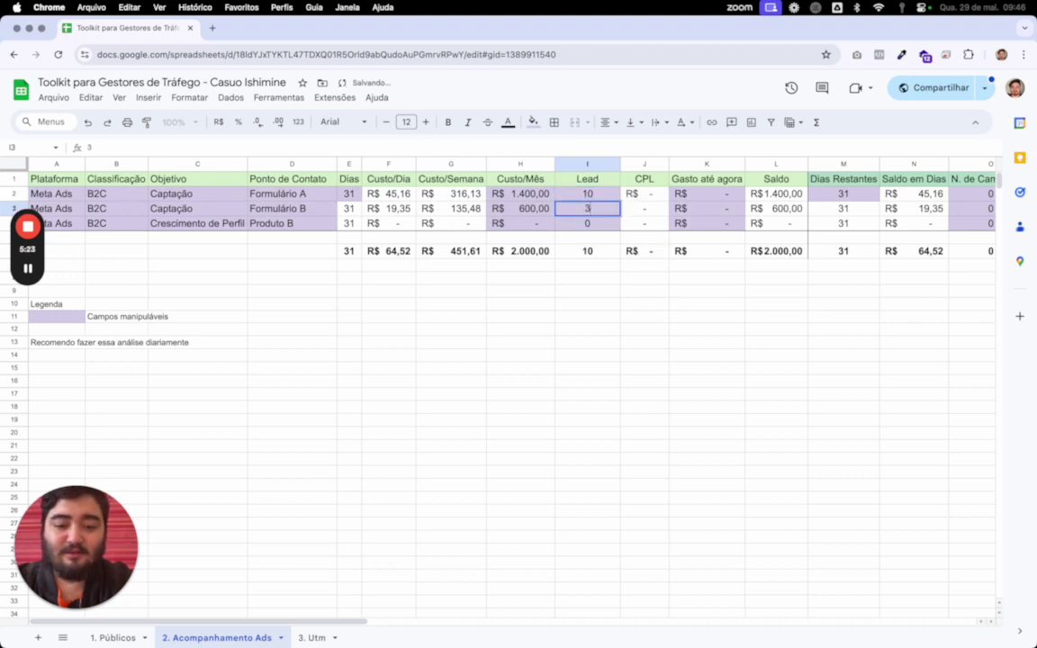
pyautogui.press('Return')
# Set Gasto até agora to 100 for both form campaigns, in cells K2 and K3
pyautogui.click(691, 195)
pyautogui.write('100')
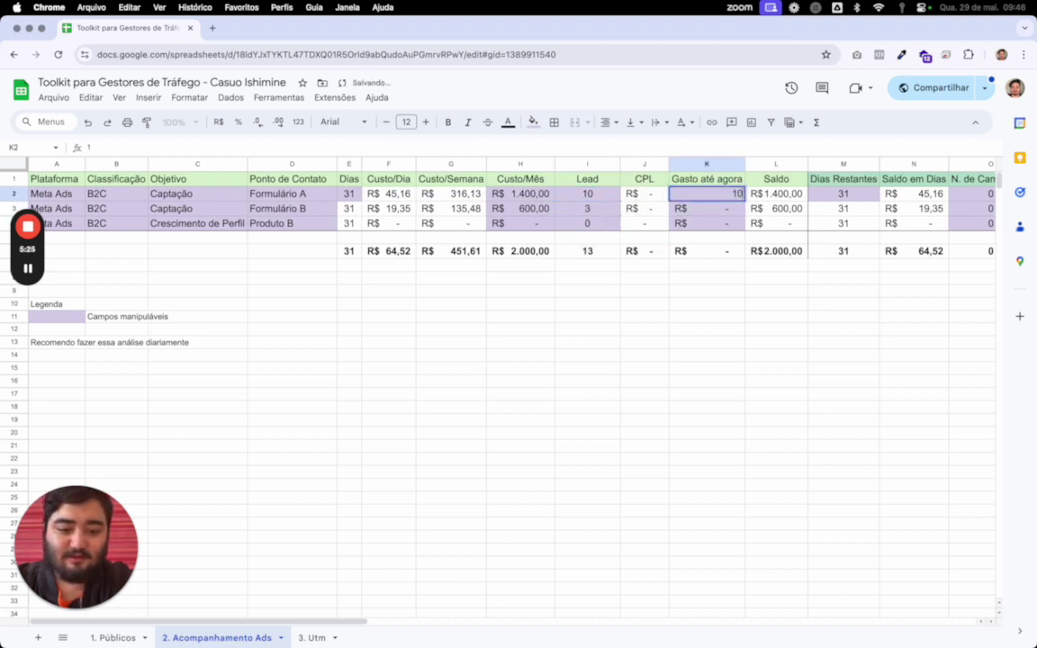
pyautogui.press('Return')
pyautogui.write('100')
pyautogui.press('Return')
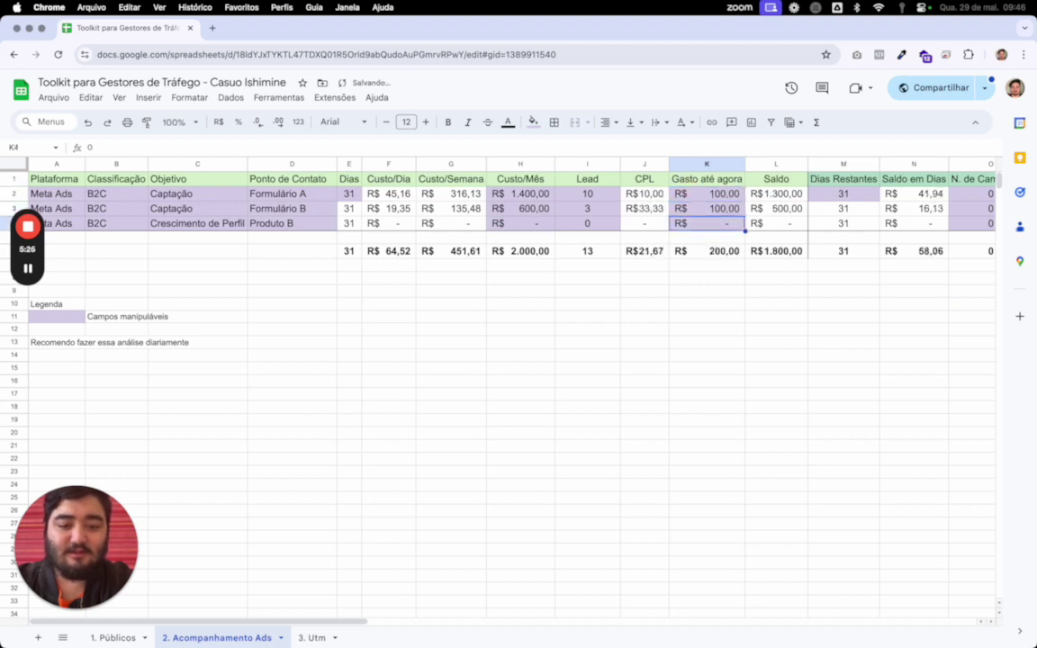
# Check the CPL of both form campaigns, the Saldo of Formulário A, and the Custo/Mês and Saldo totals in row 6
pyautogui.click(642, 213)
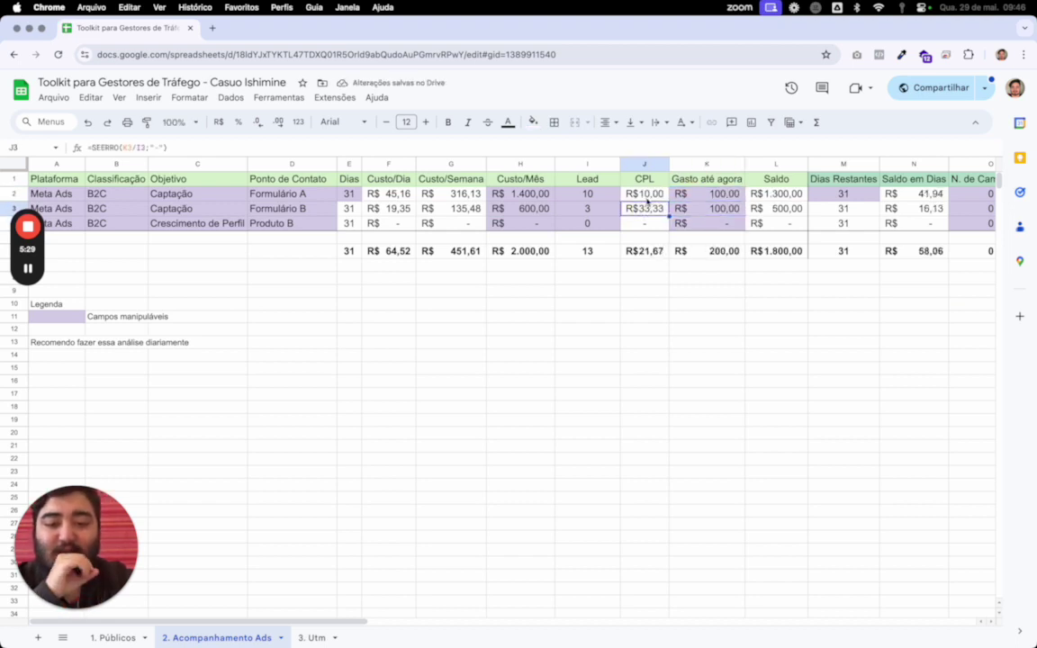
pyautogui.click(648, 198)
pyautogui.hscroll(2, 647, 200)
pyautogui.click(752, 193)
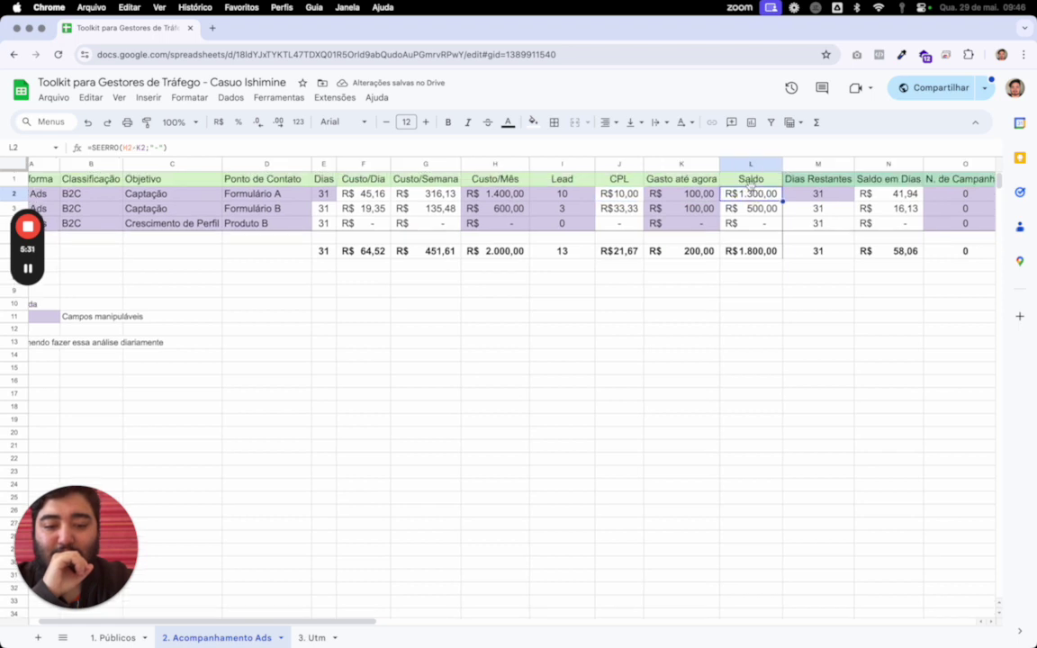
pyautogui.click(502, 251)
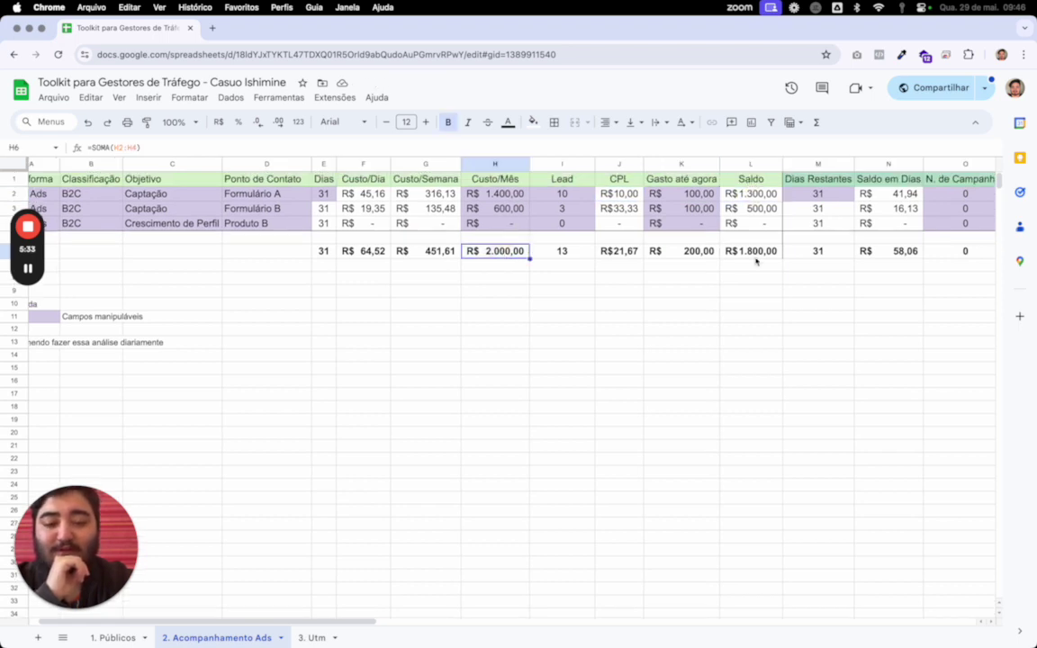
pyautogui.click(754, 255)
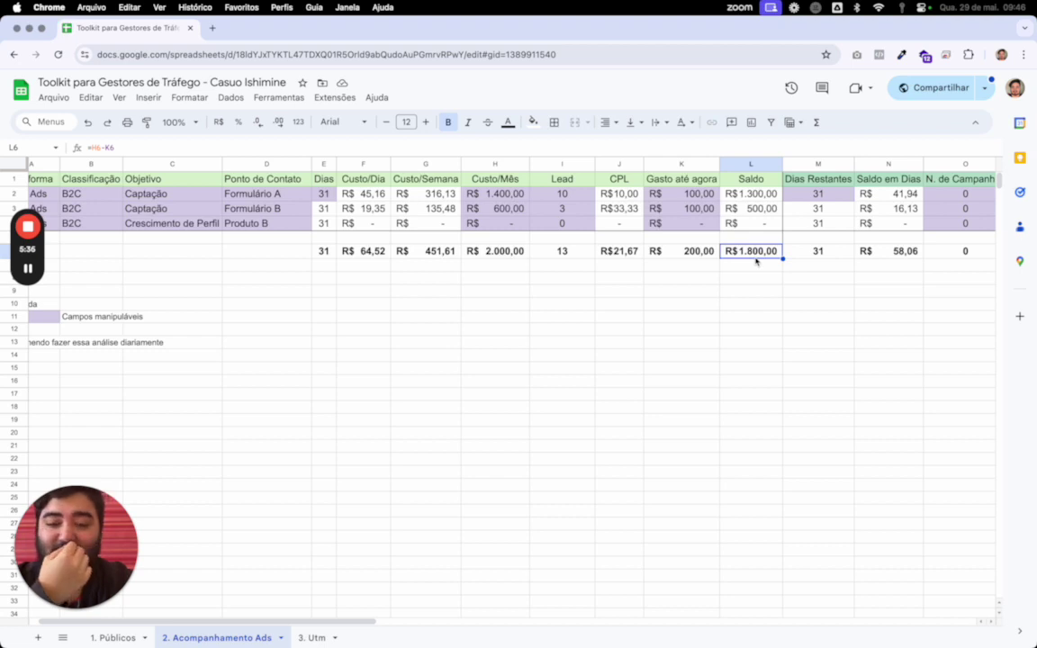
# Go over the Custo/Mês, Lead, CPL, Gasto até agora and Saldo columns one by one
pyautogui.click(477, 165)
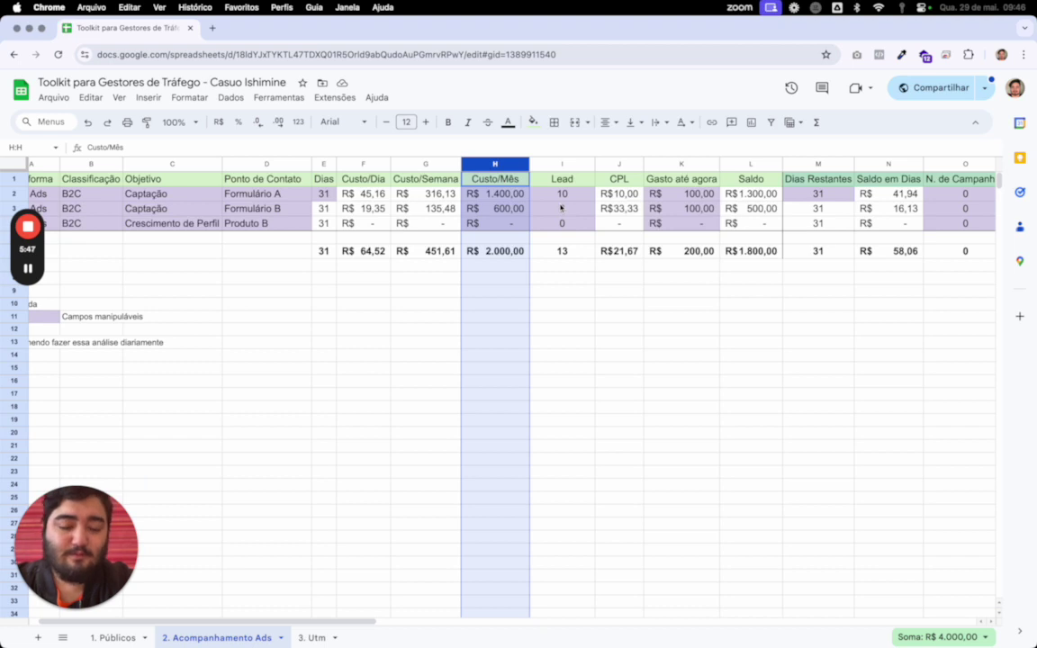
pyautogui.hscroll(2, 561, 208)
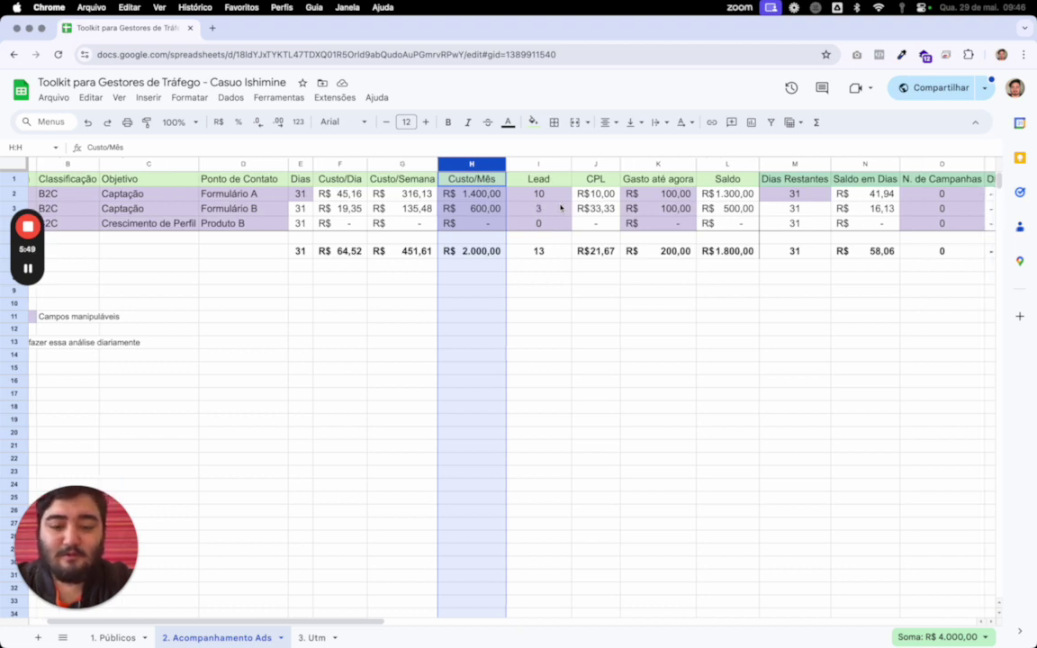
pyautogui.hscroll(2, 561, 208)
pyautogui.click(495, 164)
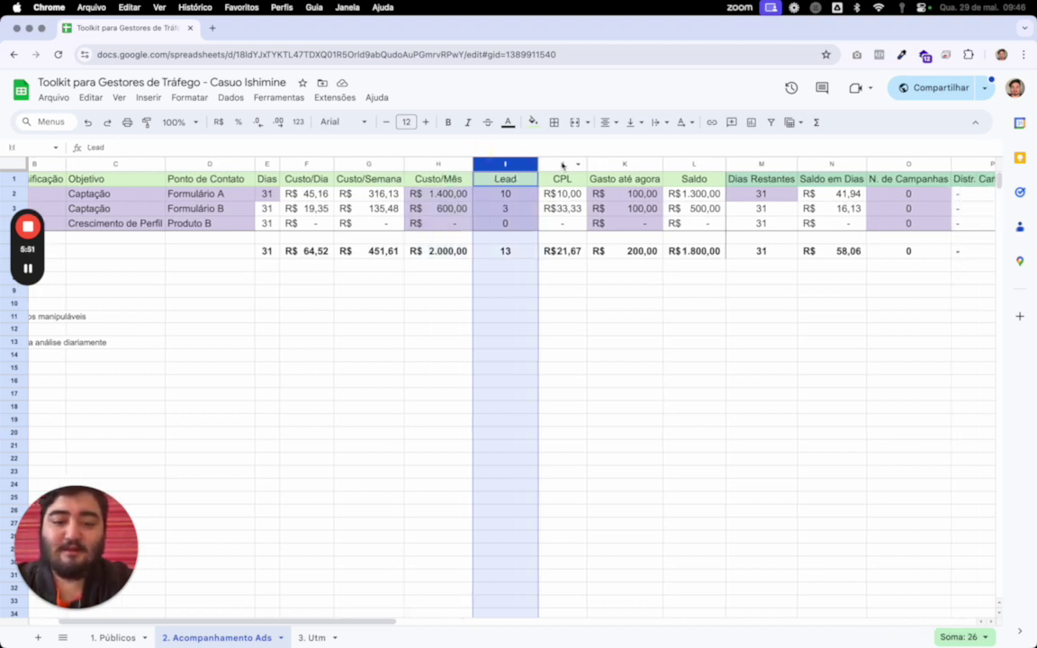
pyautogui.click(566, 164)
pyautogui.click(630, 164)
pyautogui.click(708, 164)
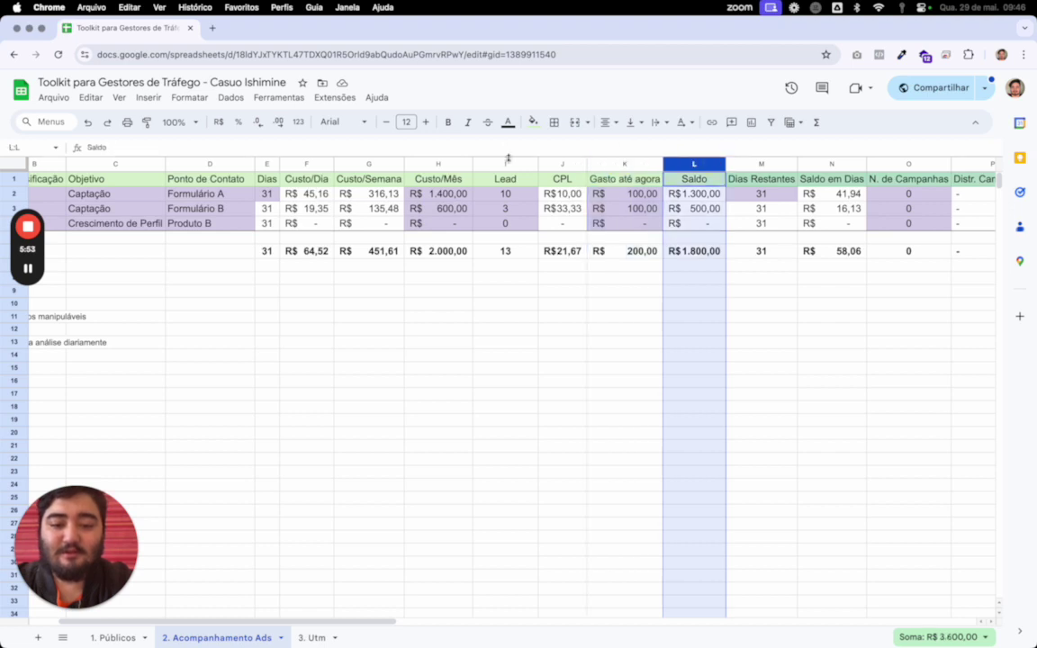
pyautogui.click(505, 164)
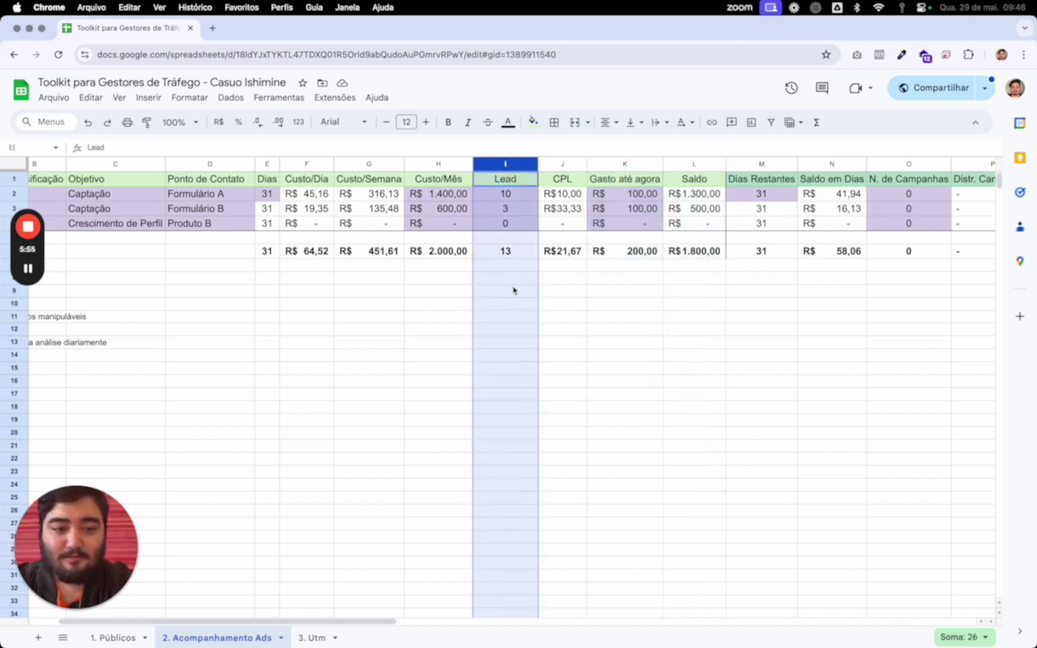
# Examine the CPL and Gasto até agora cells of the campaigns and the Custo/Mês of Formulário A
pyautogui.click(572, 222)
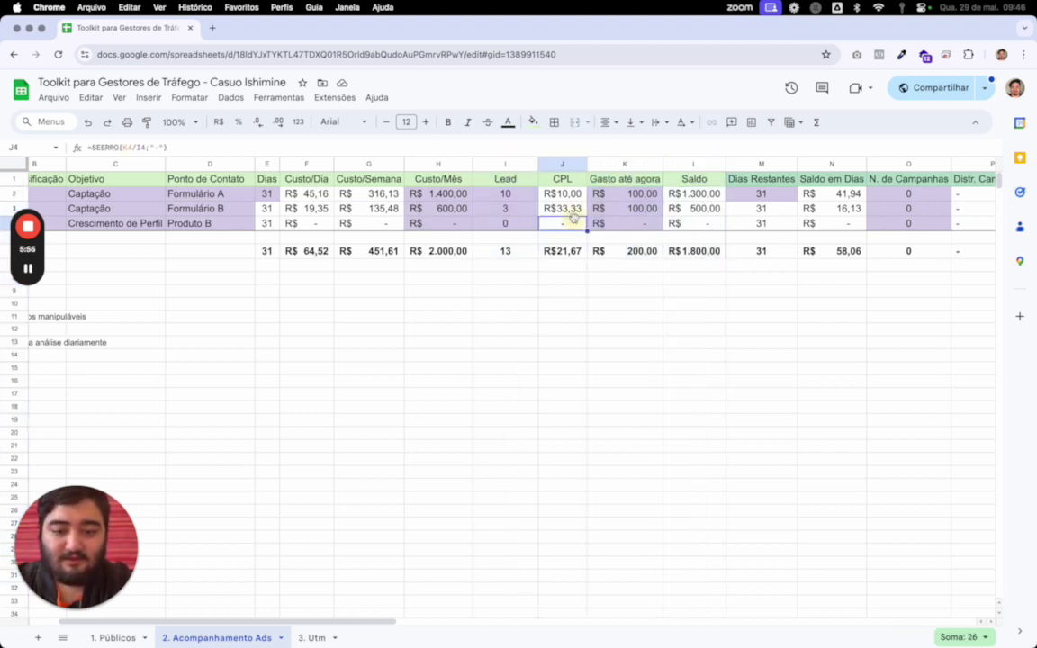
pyautogui.click(617, 208)
pyautogui.click(570, 197)
pyautogui.click(618, 208)
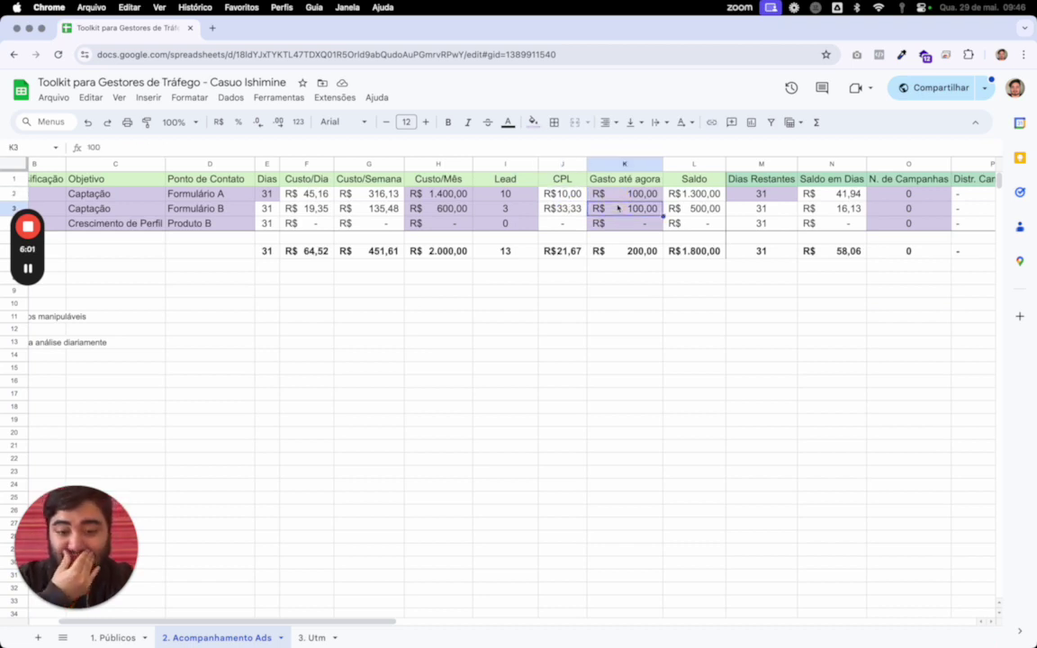
pyautogui.click(466, 193)
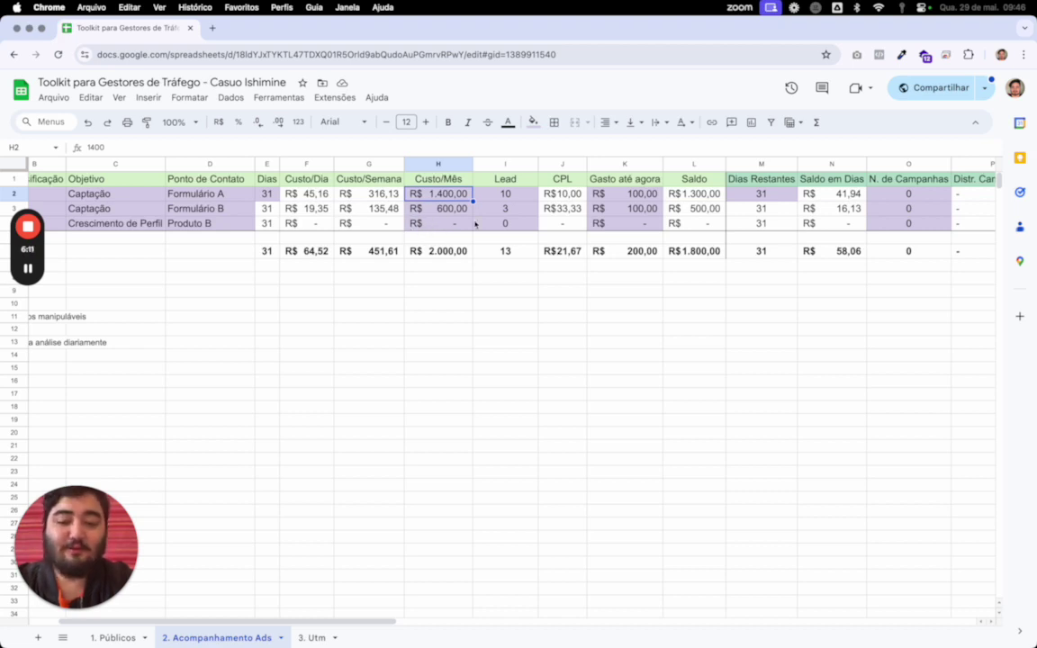
# Set Custo/Mês to 25000 for Formulário A and 13000 for Formulário B, in cells H2 and H3
pyautogui.write('20')
pyautogui.press('BackSpace')
pyautogui.press('BackSpace')
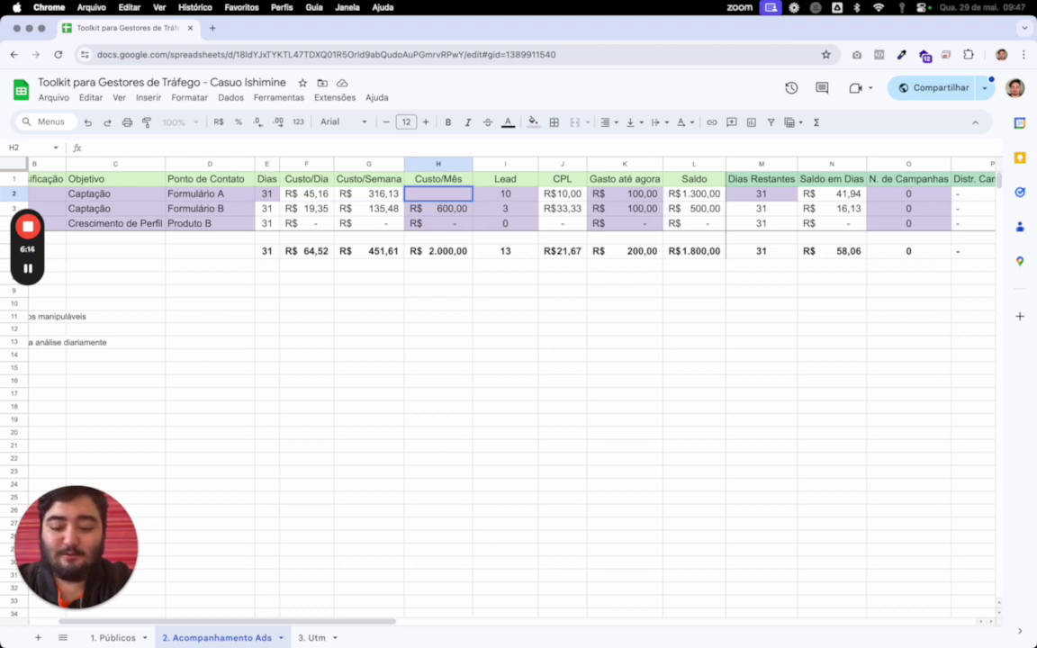
pyautogui.write('25000')
pyautogui.press('Return')
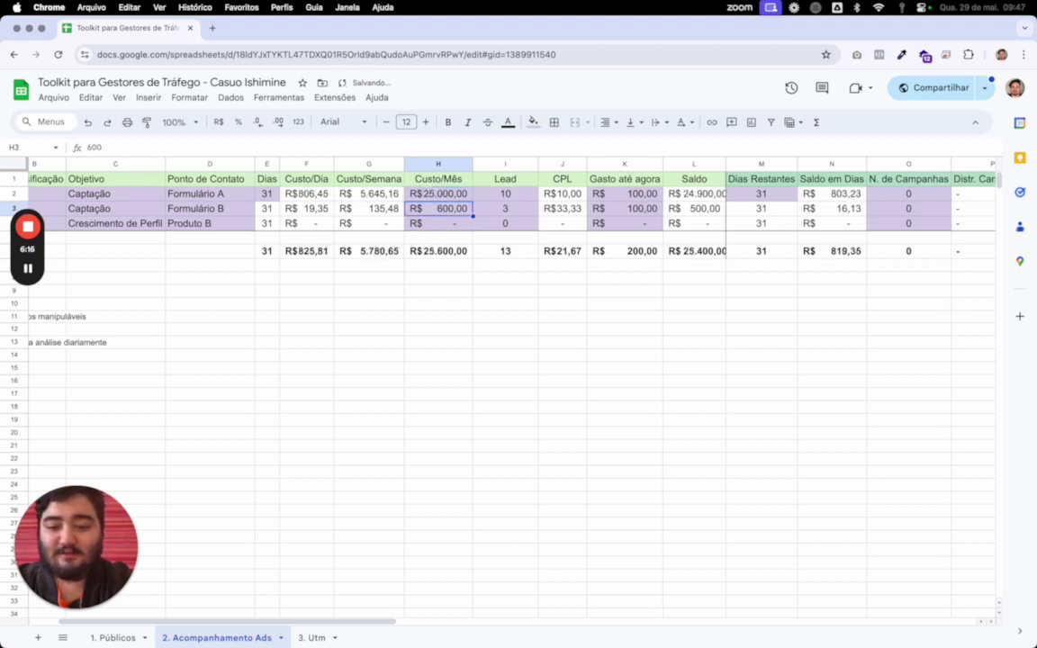
pyautogui.write('13000')
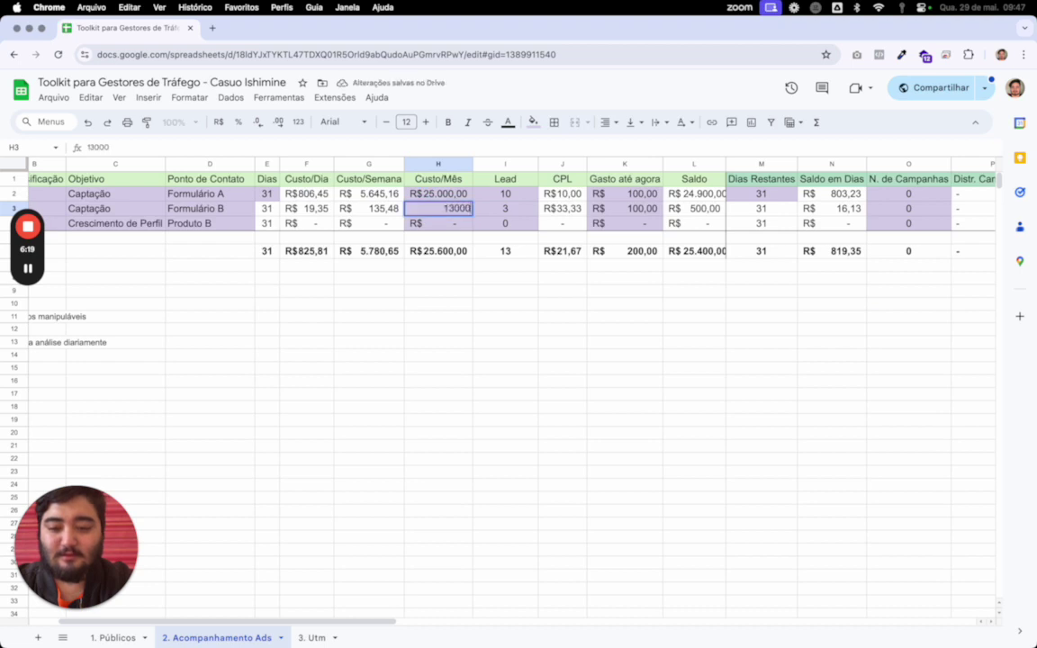
pyautogui.press('Return')
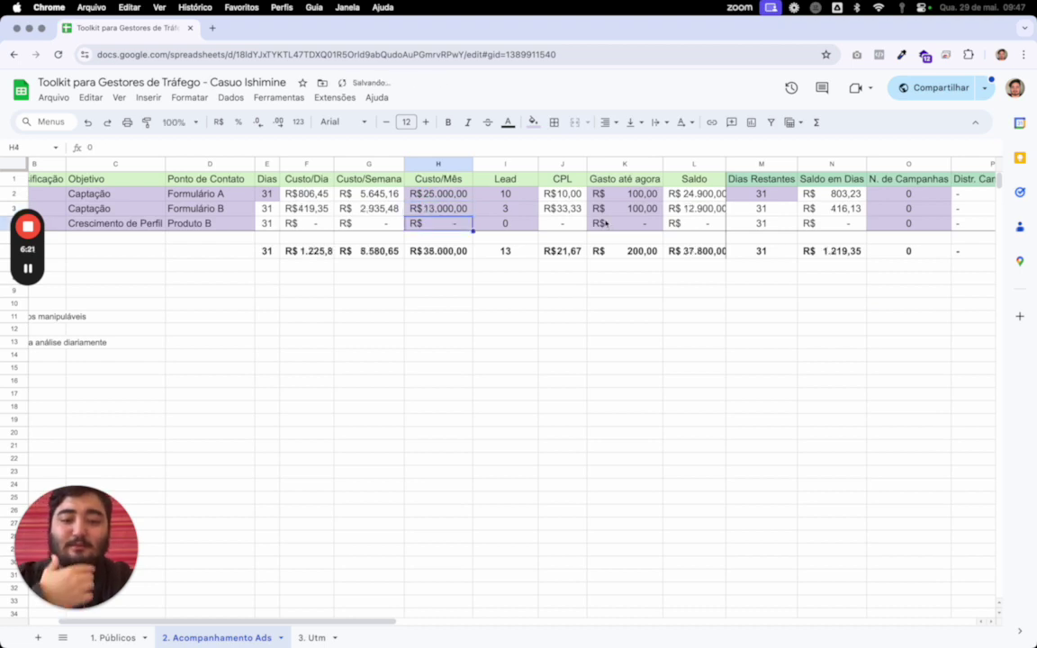
# Fit the Saldo column's width to its contents and check the Custo/Mês and Gasto até agora totals in row 6
pyautogui.doubleClick(725, 164)
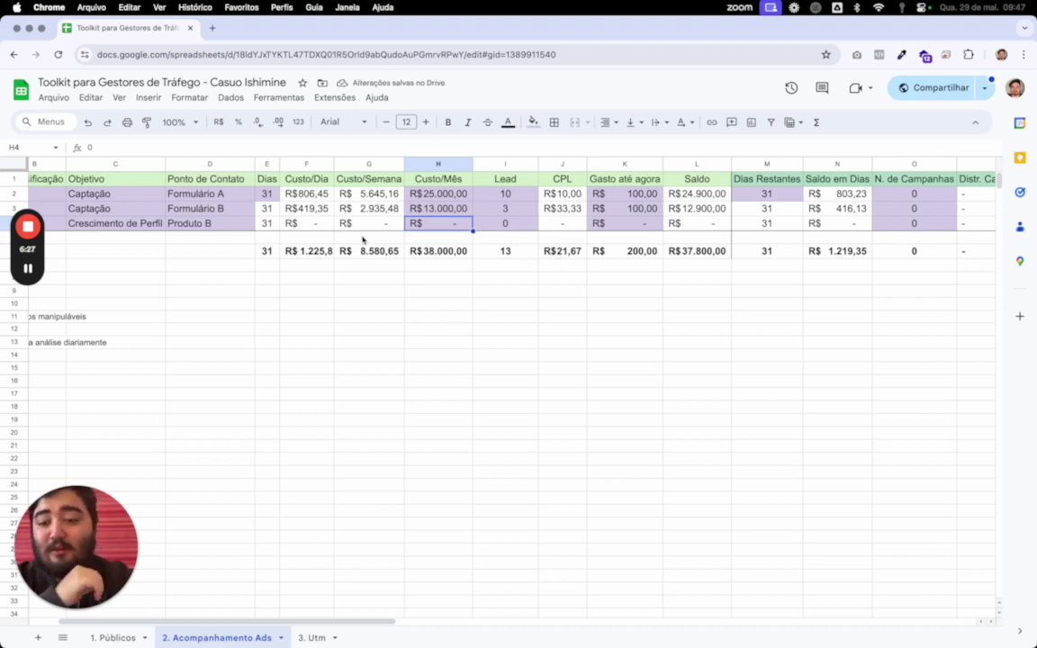
pyautogui.hscroll(-3, 363, 238)
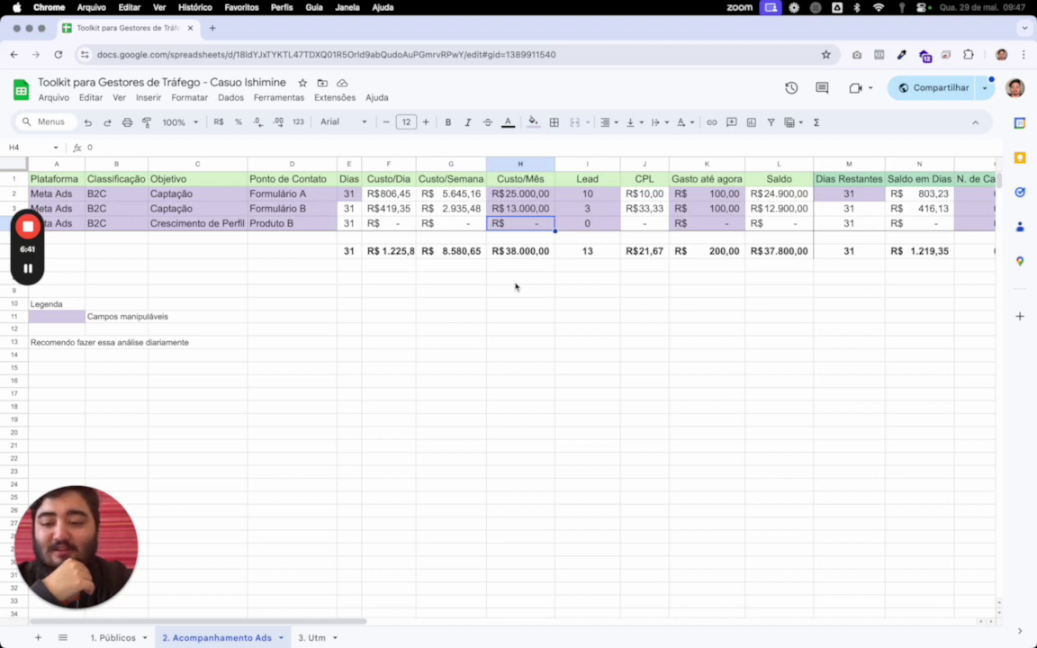
pyautogui.click(532, 253)
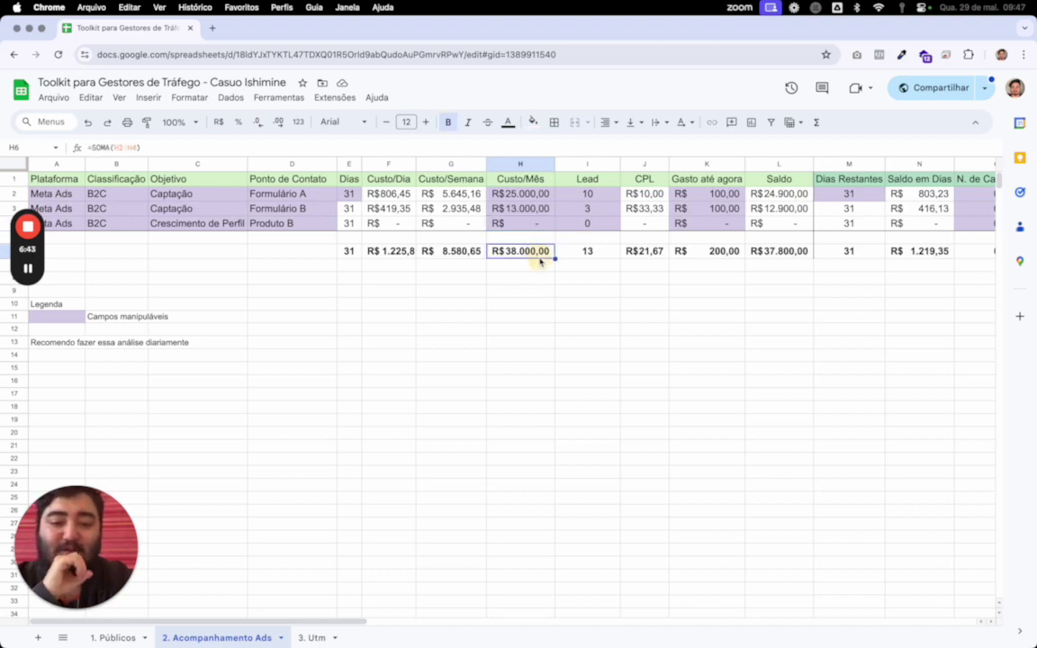
pyautogui.hscroll(3, 540, 260)
pyautogui.click(590, 254)
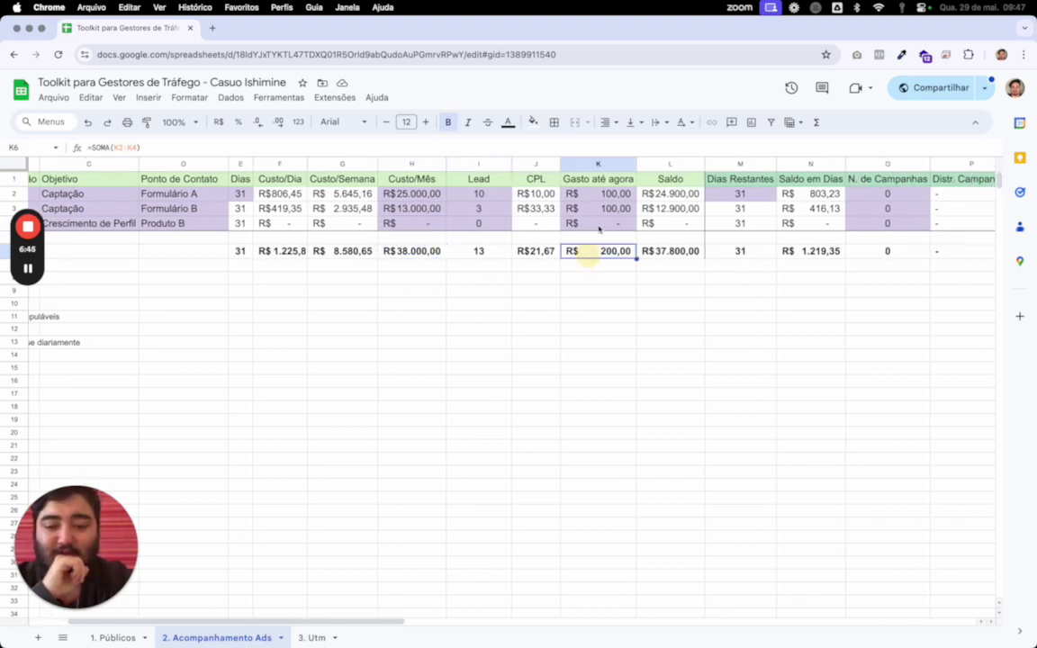
# Set Formulário A's Lead to 100 and its Gasto até agora to 1000, in cells I2 and K2
pyautogui.click(616, 195)
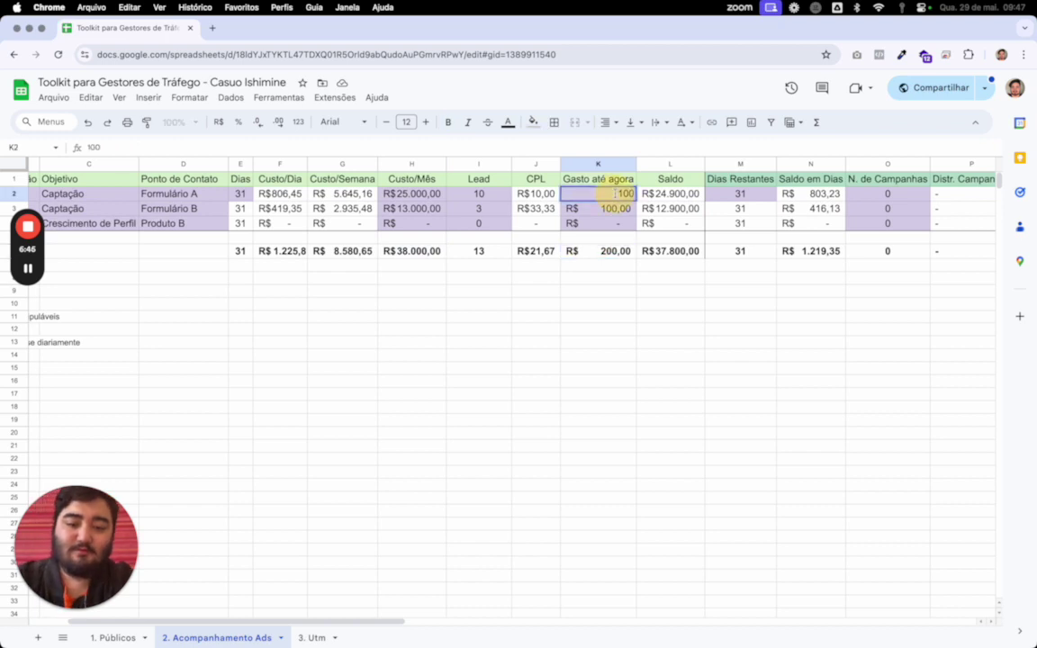
pyautogui.click(498, 196)
pyautogui.write('100')
pyautogui.press('Return')
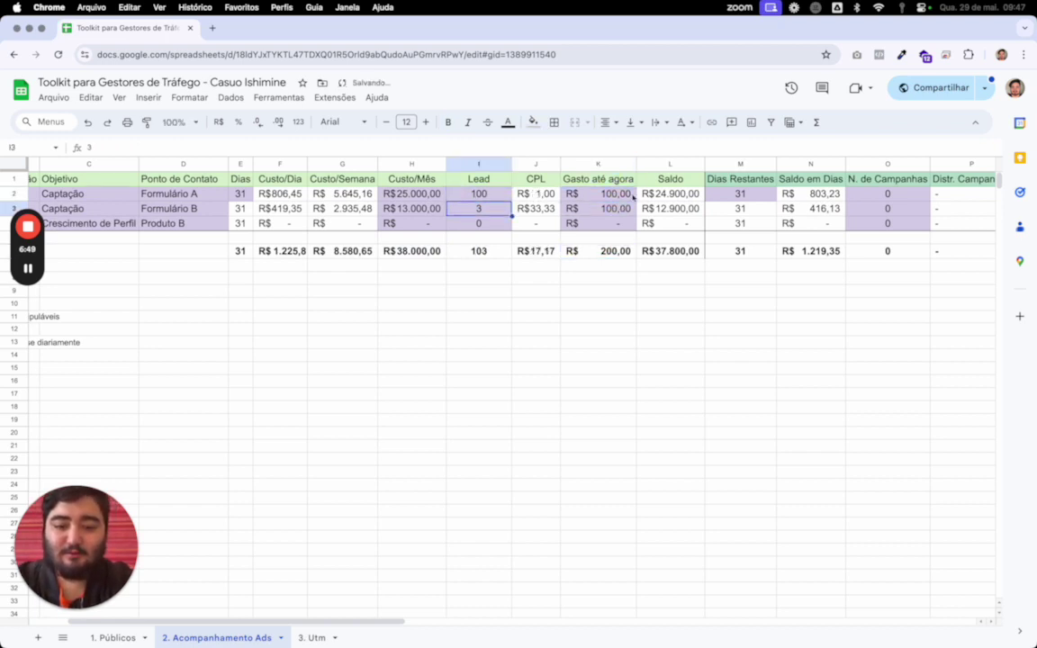
pyautogui.doubleClick(628, 194)
pyautogui.write('0')
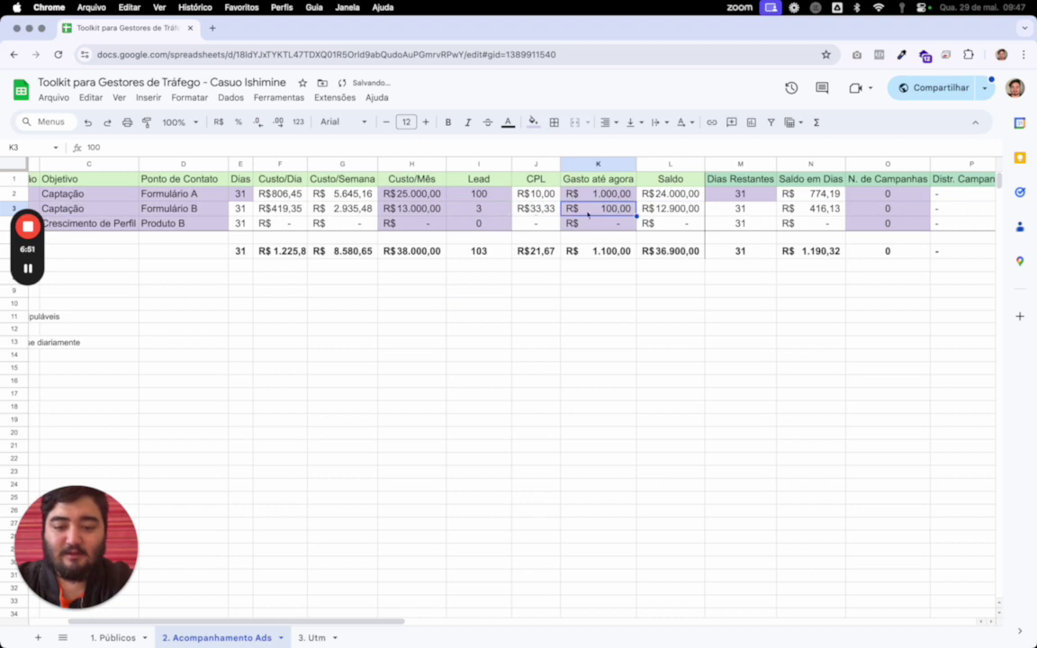
# Set Formulário B's Lead to 30 and its Gasto até agora to 1000, in cells I3 and K3
pyautogui.click(452, 207)
pyautogui.write('0')
pyautogui.press('Return')
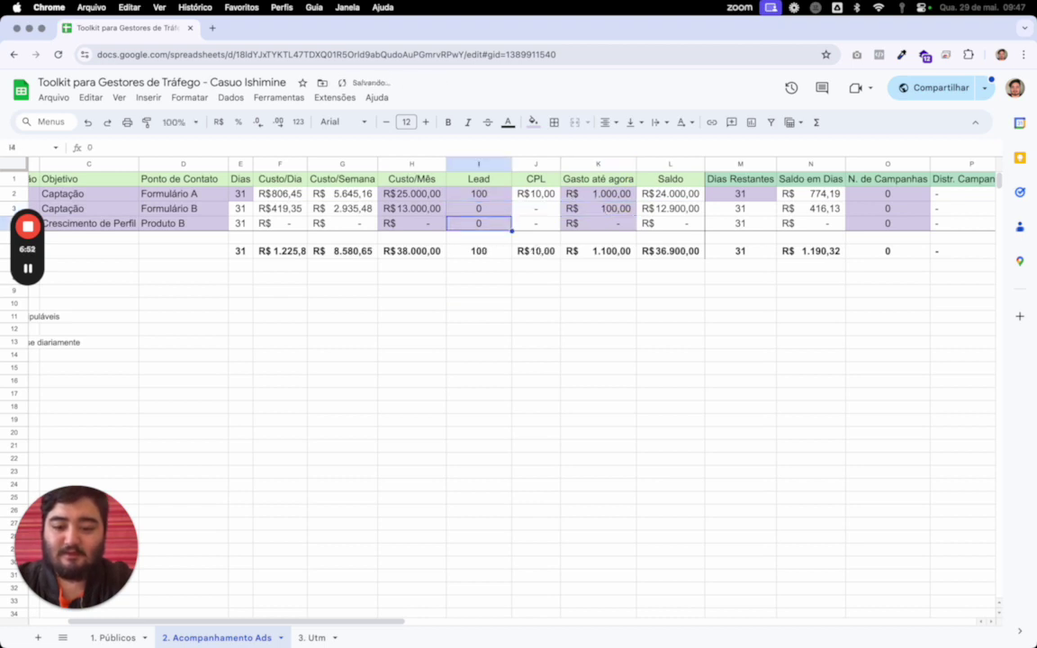
pyautogui.click(487, 208)
pyautogui.write('30')
pyautogui.press('Return')
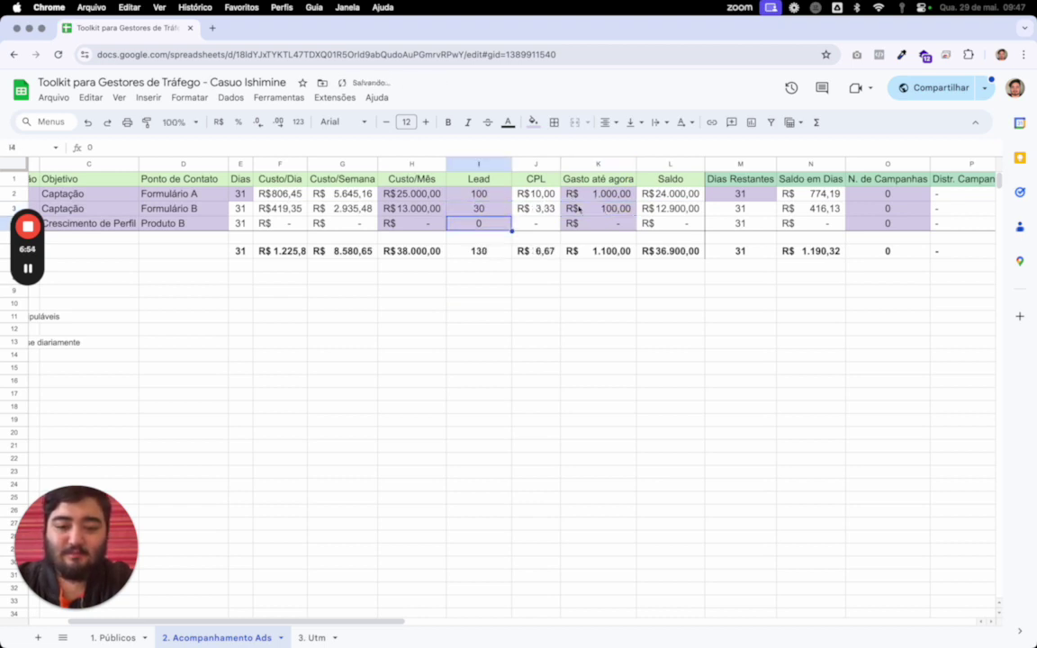
pyautogui.click(577, 206)
pyautogui.write('1000')
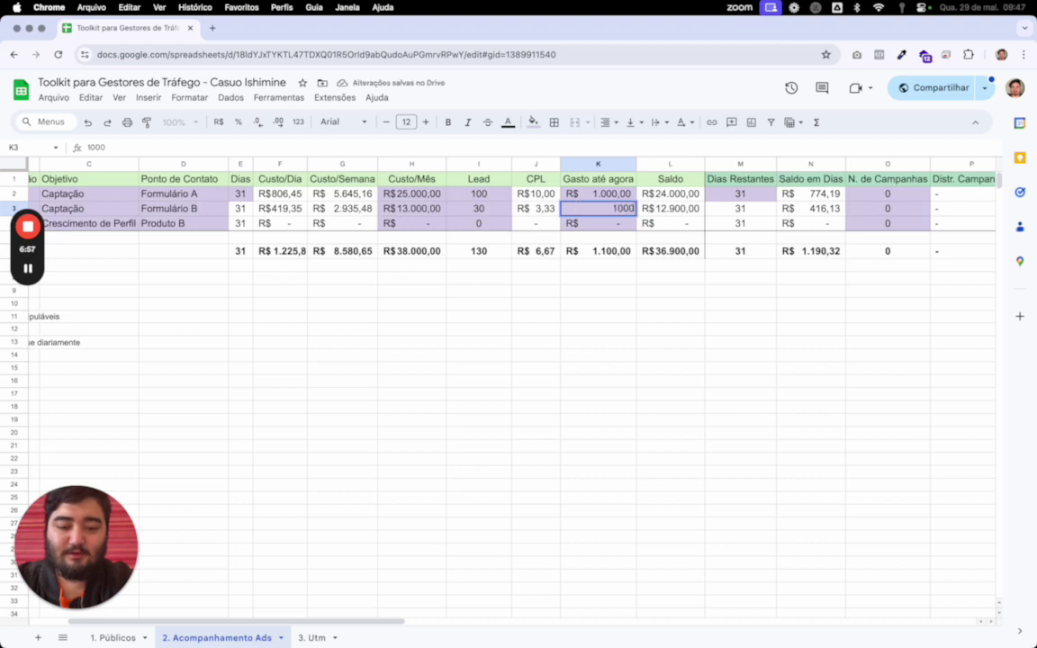
pyautogui.press('Return')
# Check the Gasto até agora total in row 6 and set N. de Campanhas to 5 for Formulário A, in cell O2
pyautogui.click(587, 253)
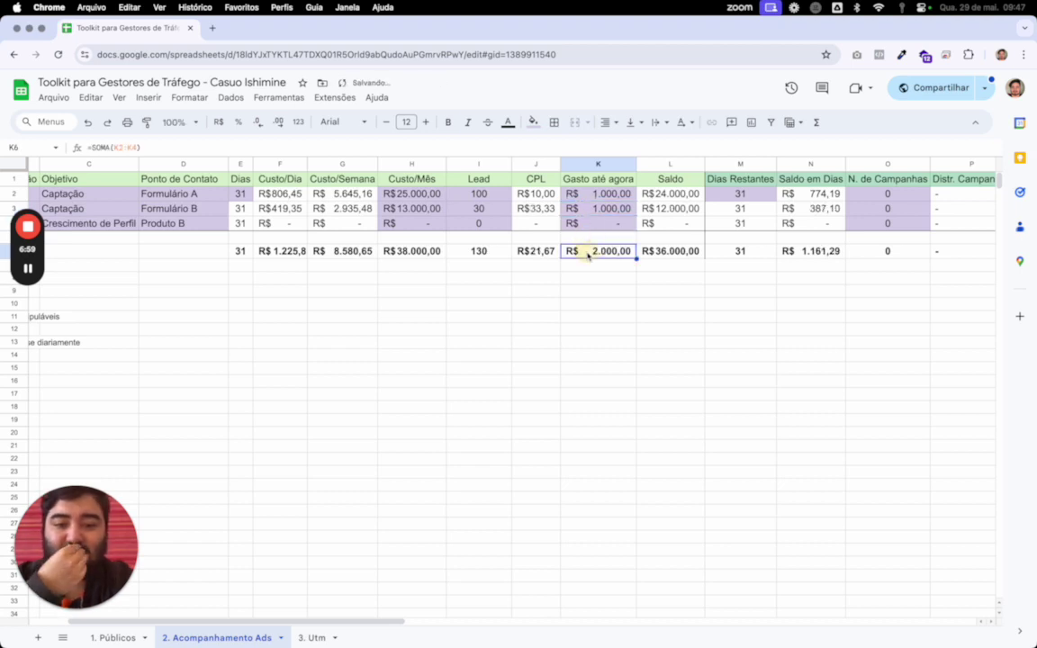
pyautogui.click(645, 242)
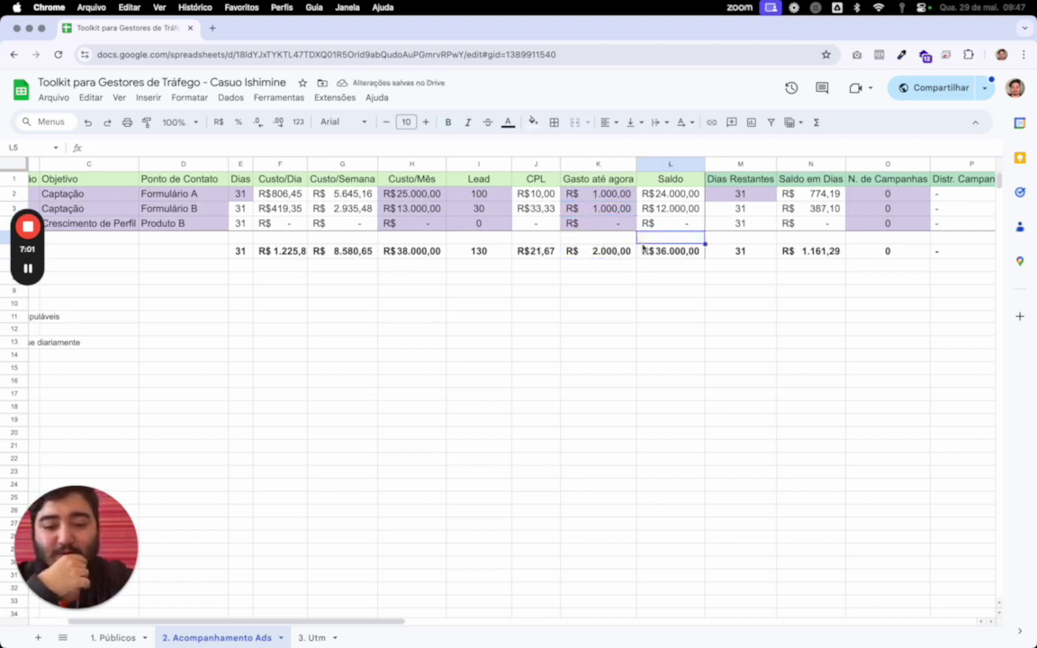
pyautogui.hscroll(1, 643, 243)
pyautogui.hscroll(4, 642, 243)
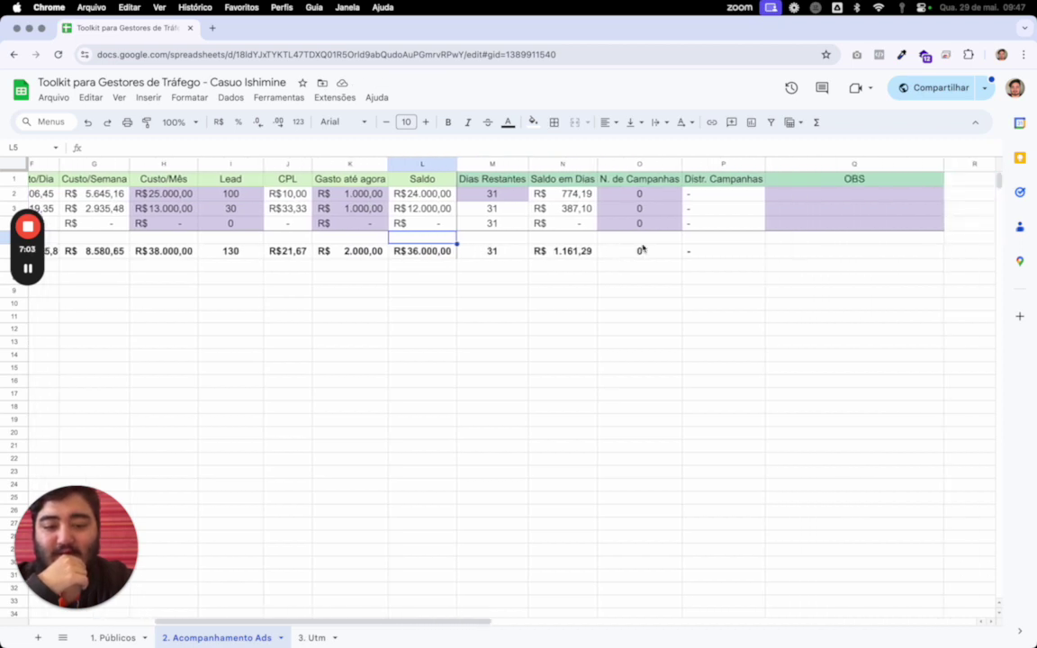
pyautogui.click(641, 195)
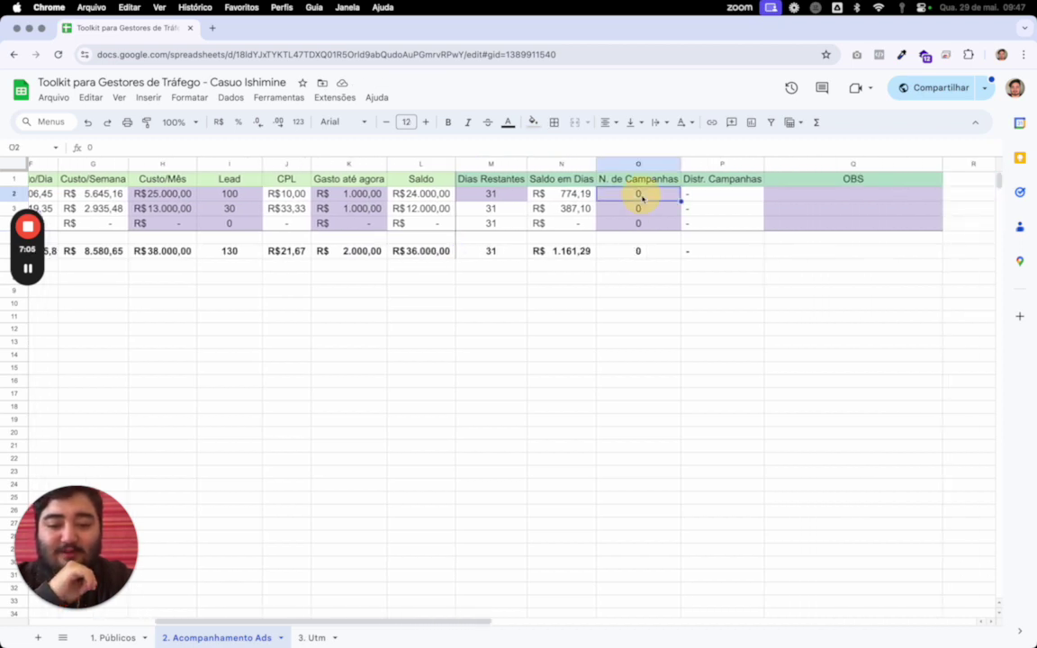
pyautogui.hscroll(-5, 642, 196)
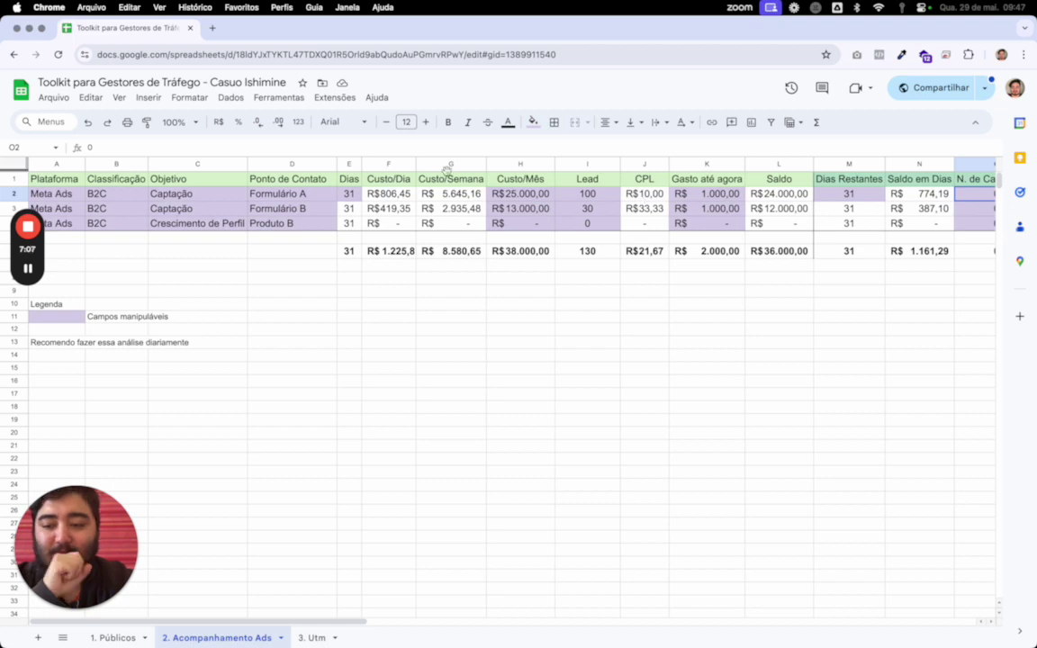
pyautogui.click(321, 198)
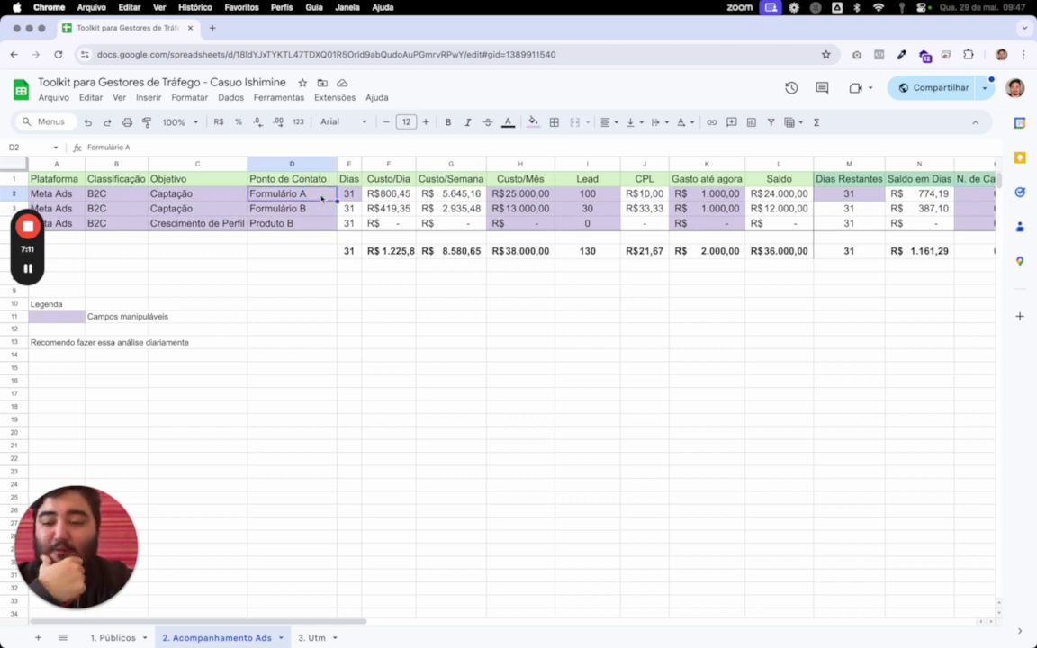
pyautogui.hscroll(10, 322, 198)
pyautogui.click(328, 198)
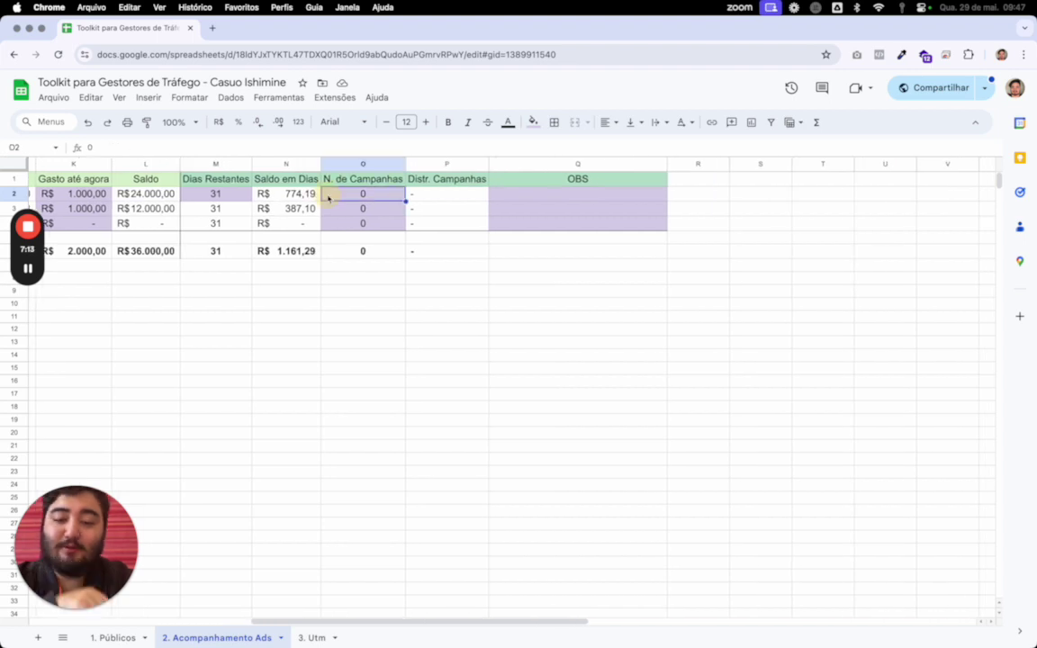
pyautogui.write('5')
pyautogui.press('Return')
# Examine how Formulário A's Distr. Campanhas relates to its N. de Campanhas and Saldo em Dias, ending on Formulário B's N. de Campanhas
pyautogui.hscroll(-2, 329, 198)
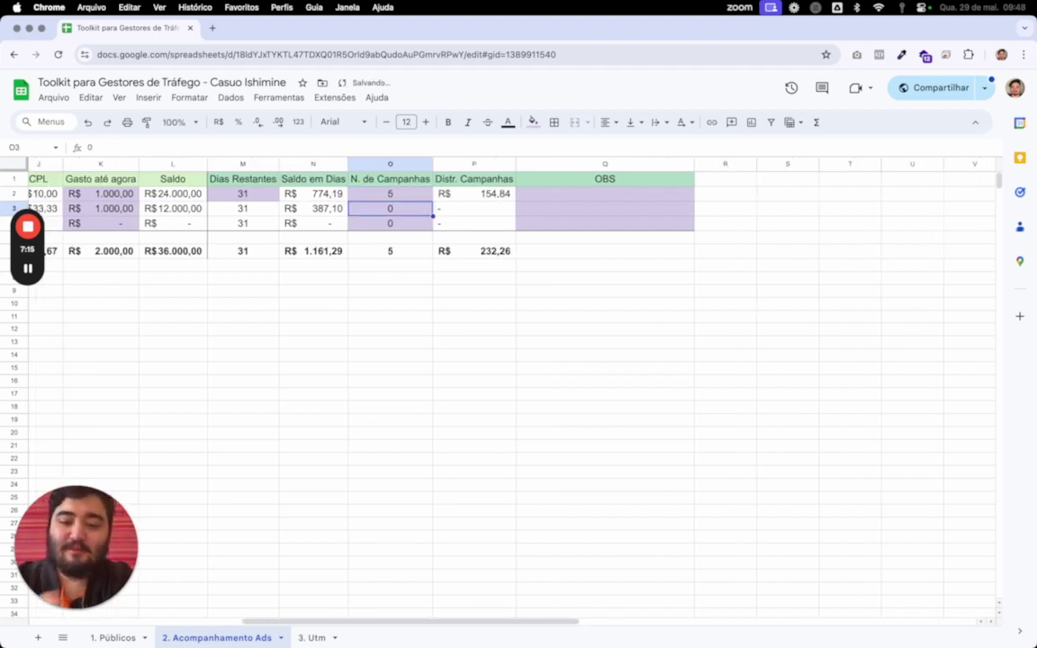
pyautogui.hscroll(-2, 540, 202)
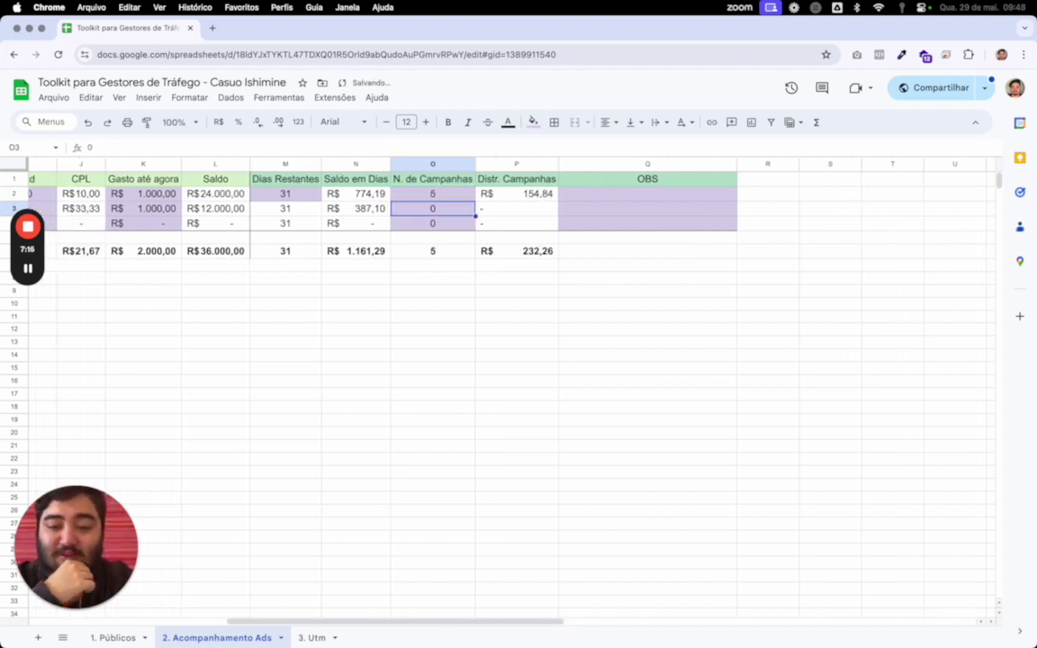
pyautogui.click(555, 196)
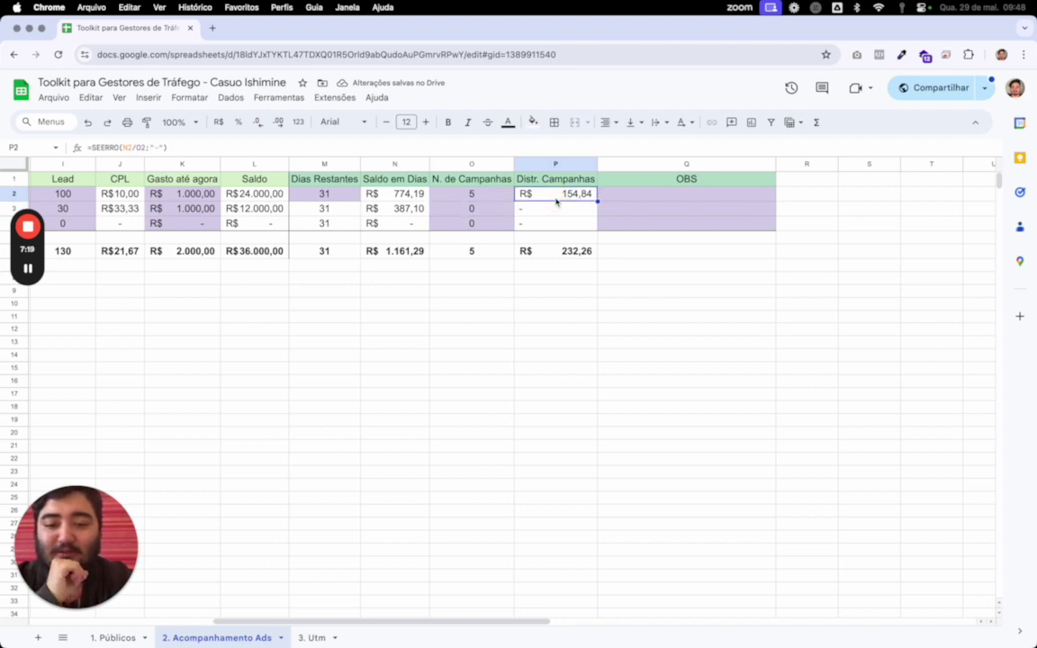
pyautogui.hscroll(-3, 555, 202)
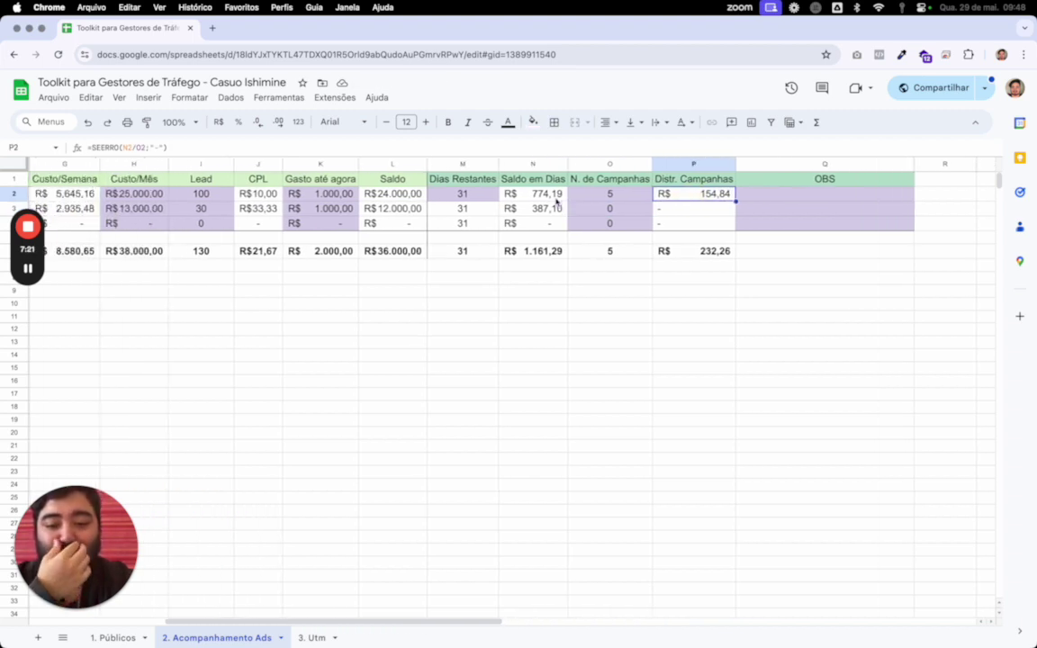
pyautogui.click(645, 200)
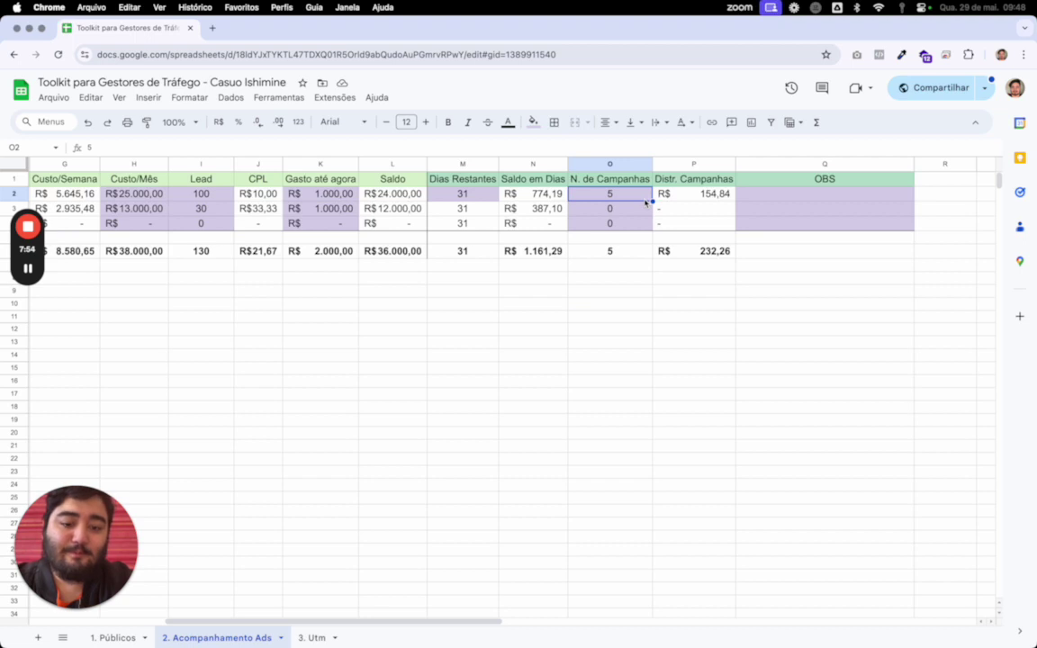
pyautogui.click(669, 200)
pyautogui.click(636, 200)
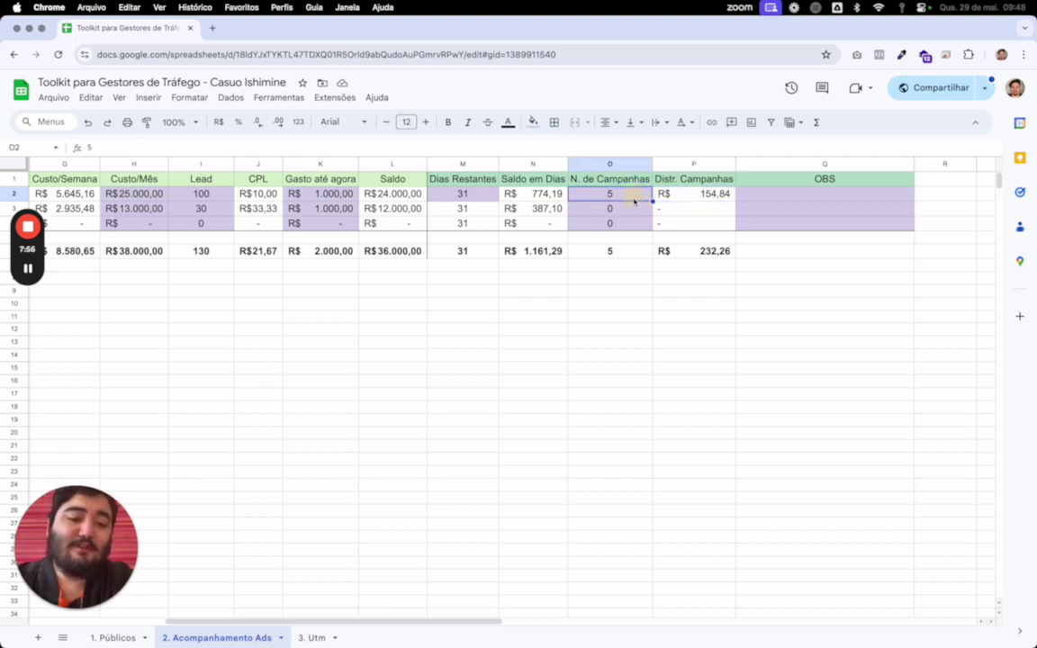
pyautogui.click(620, 289)
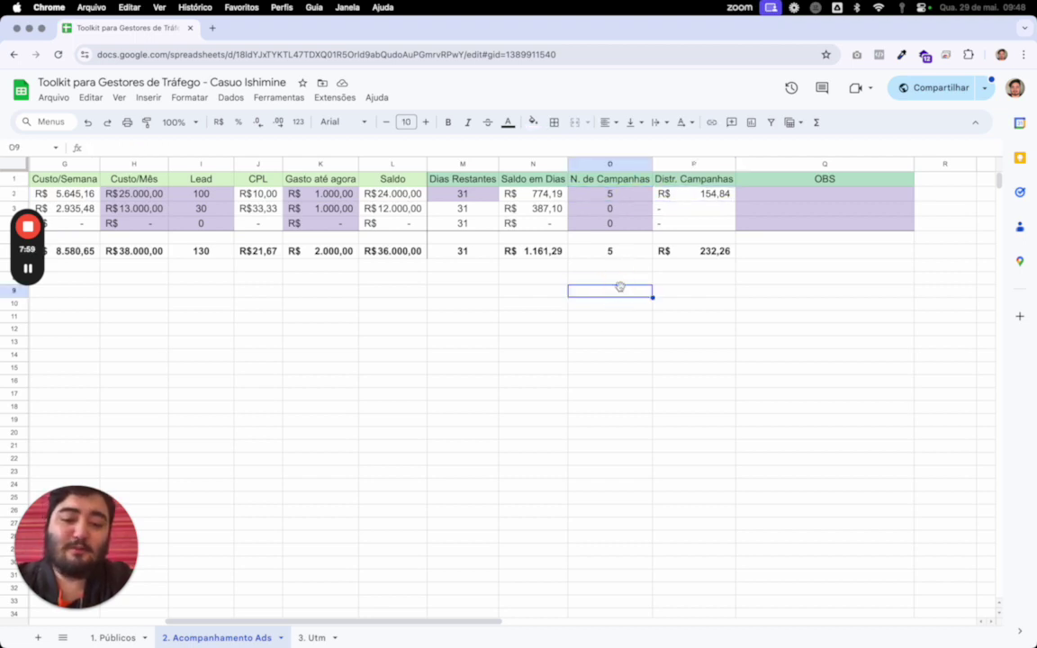
pyautogui.click(665, 197)
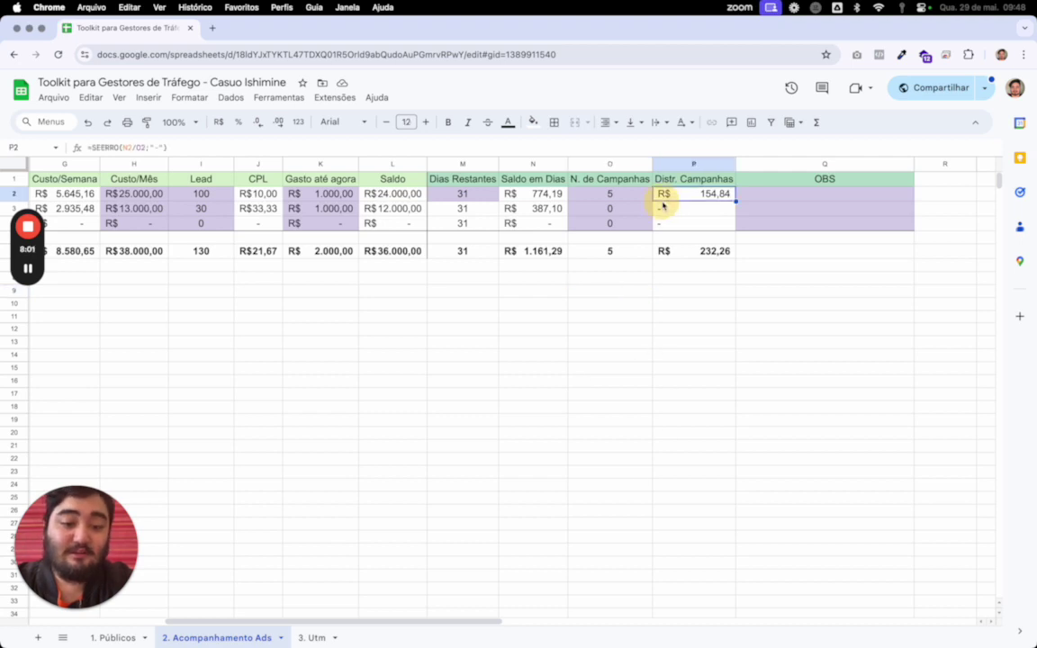
pyautogui.click(616, 200)
pyautogui.click(671, 200)
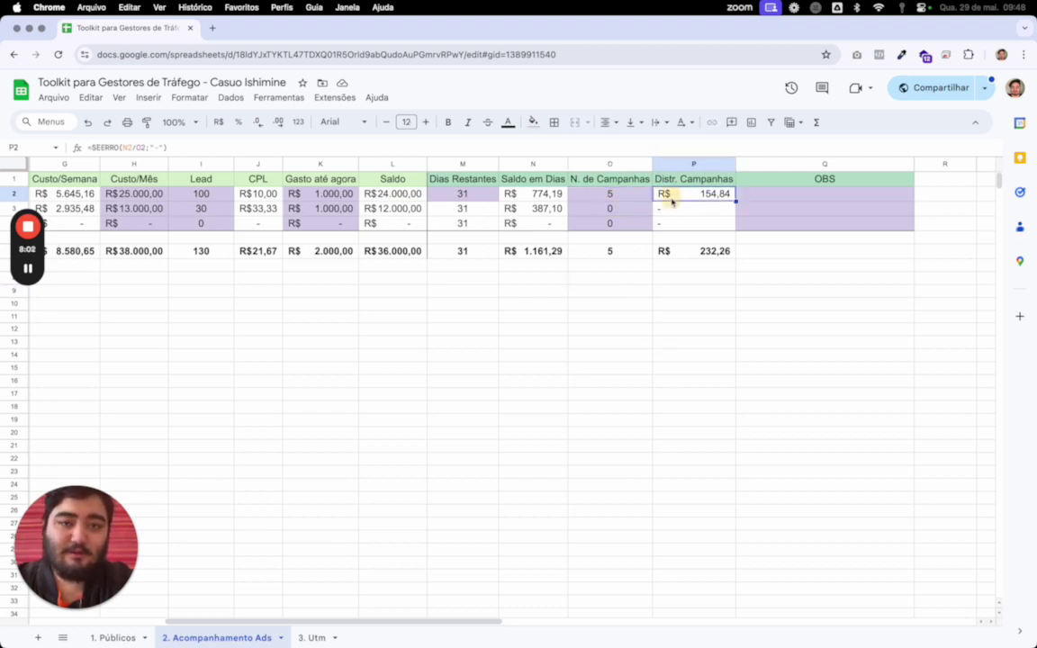
pyautogui.click(645, 200)
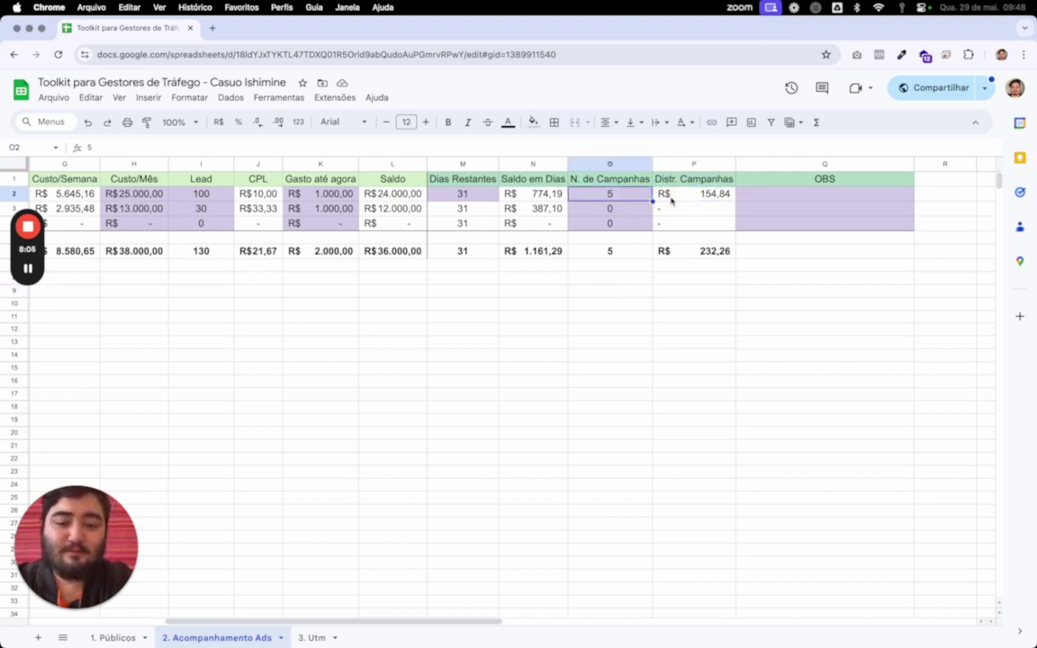
pyautogui.click(668, 199)
pyautogui.click(622, 198)
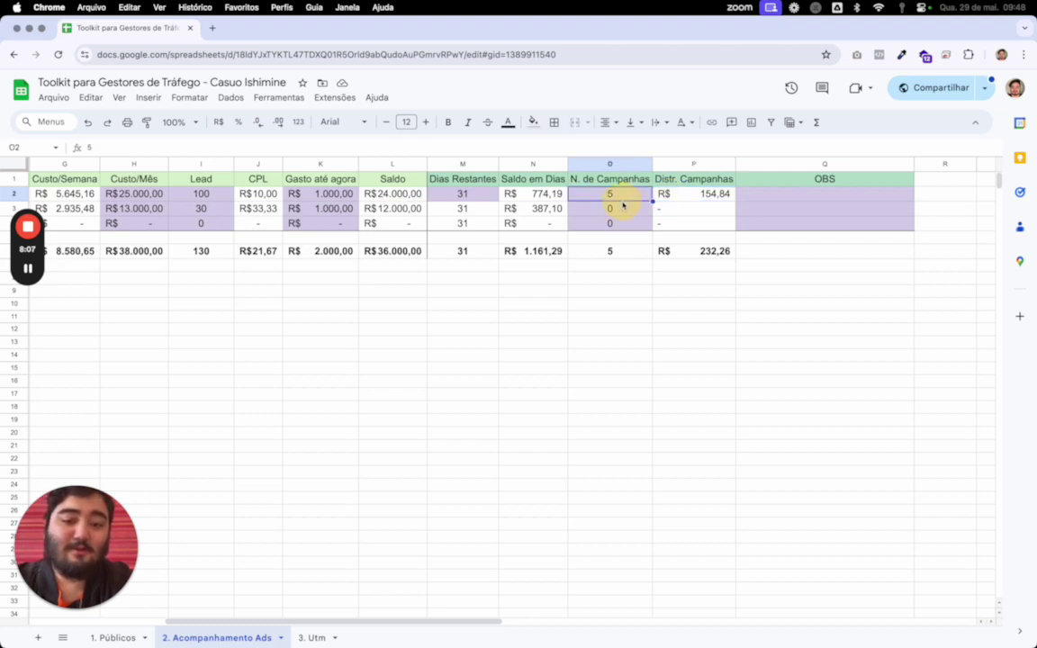
pyautogui.click(674, 201)
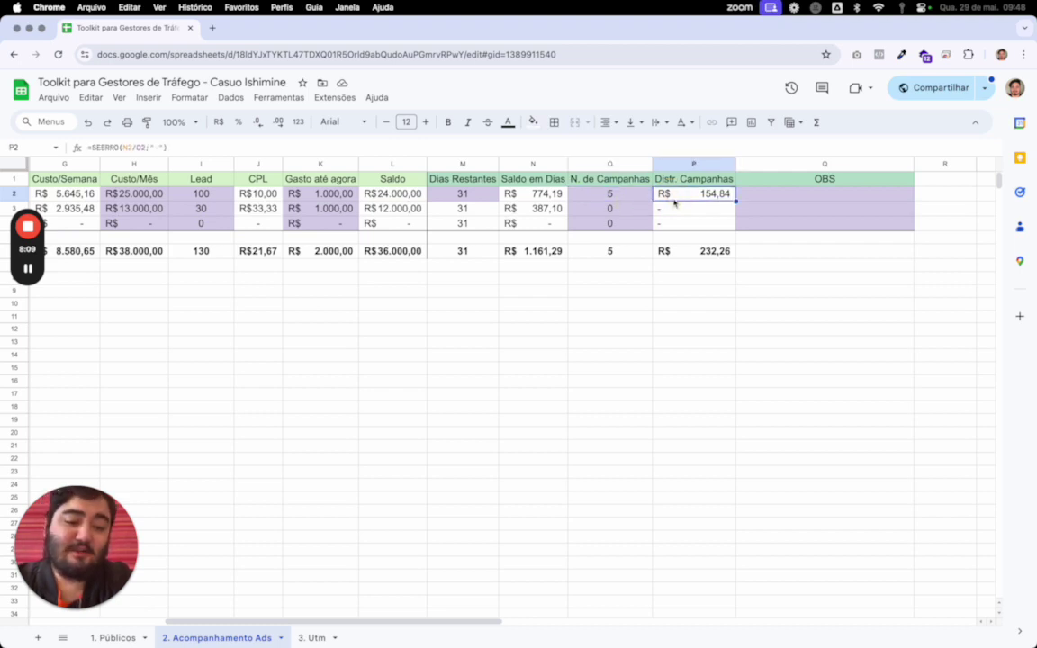
pyautogui.click(638, 202)
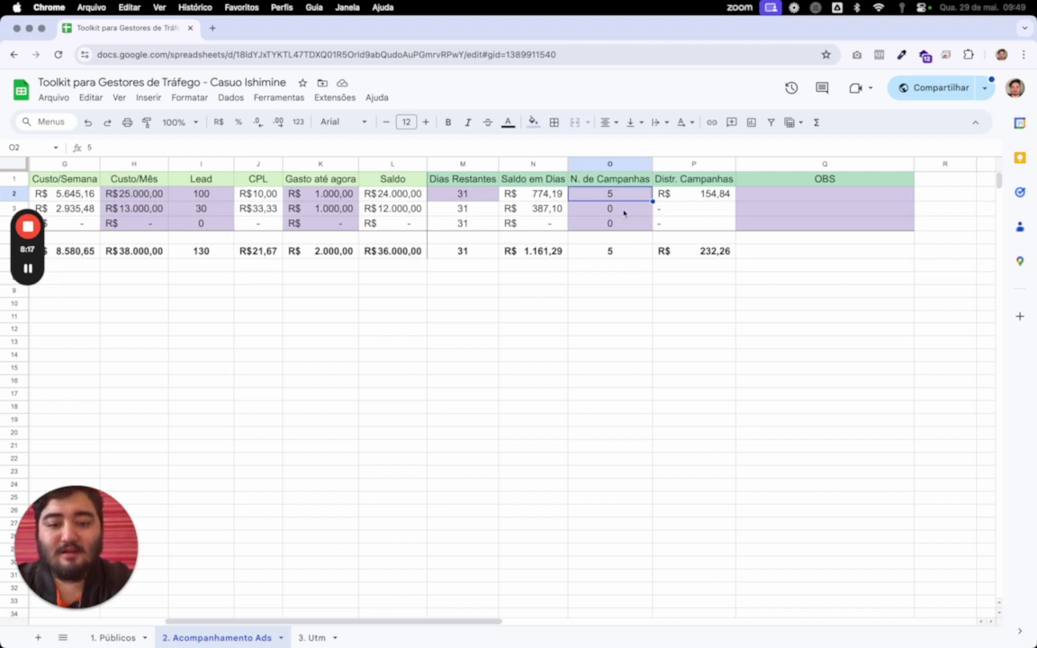
pyautogui.click(621, 209)
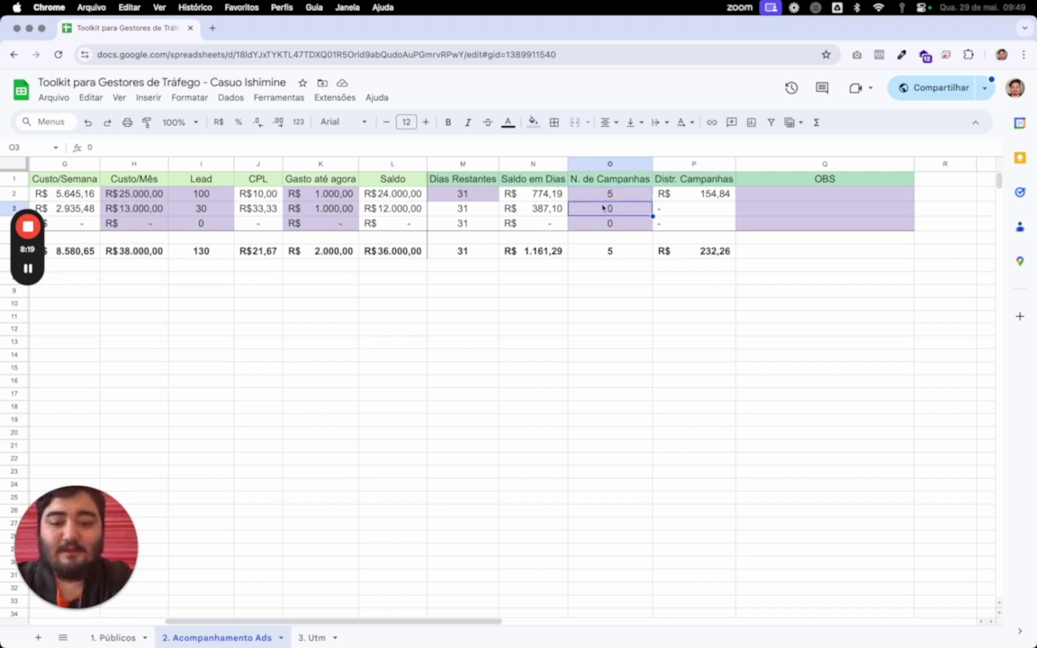
# Set Formulário B's N. de Campanhas to 3 in cell O3 and compare both forms' Distr. Campanhas values
pyautogui.click(530, 214)
pyautogui.click(590, 215)
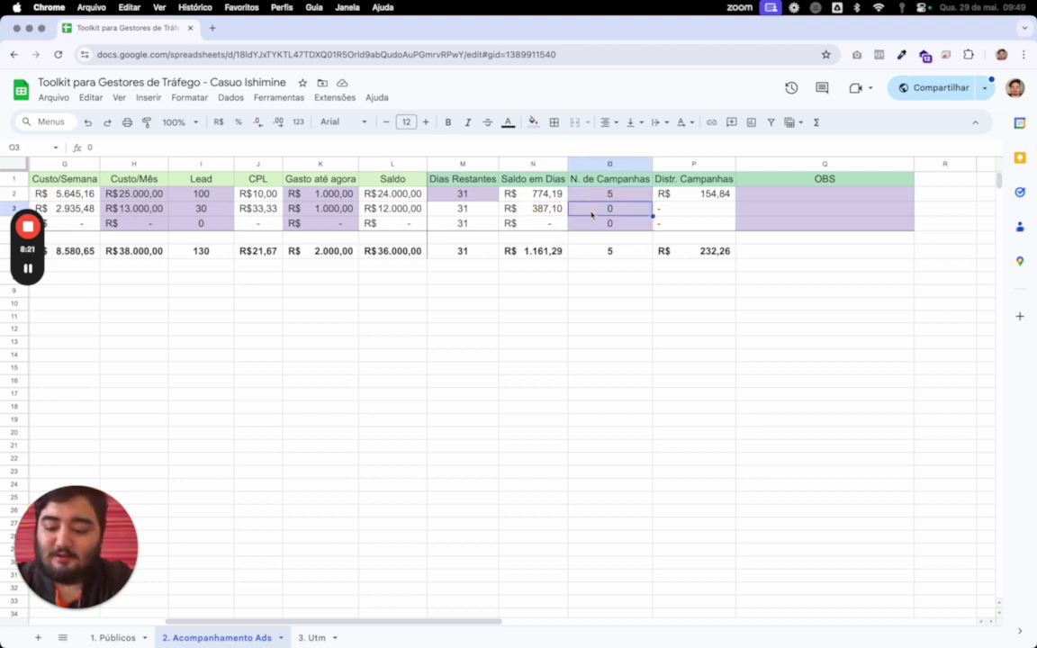
pyautogui.write('3')
pyautogui.press('Return')
pyautogui.click(543, 208)
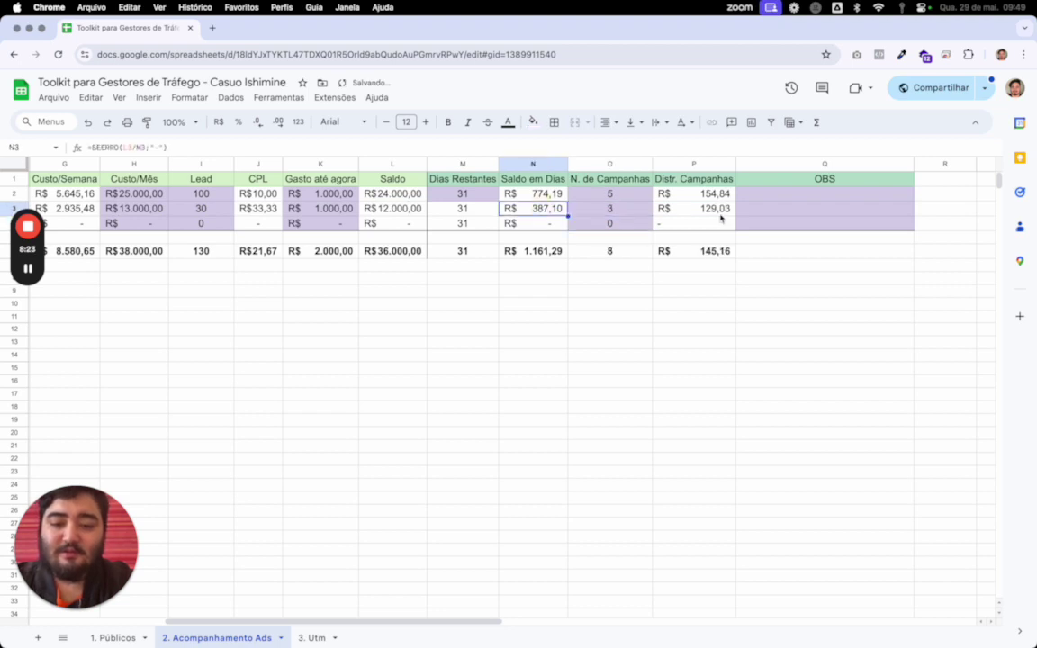
pyautogui.click(720, 211)
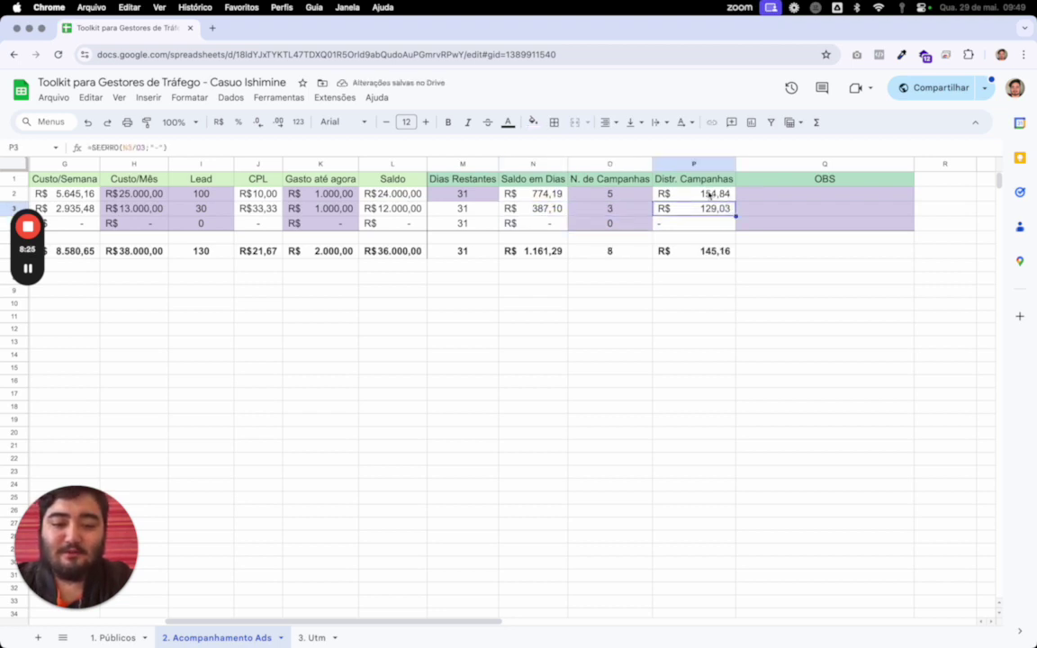
pyautogui.click(691, 215)
pyautogui.click(706, 193)
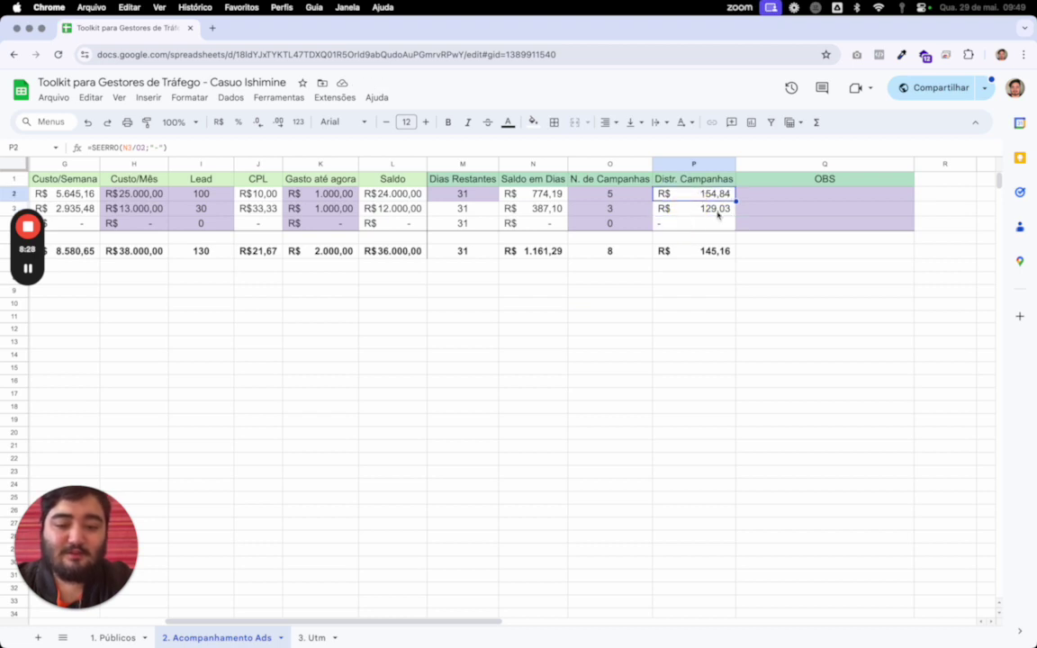
# Review the totals in row 6, focusing on the overall Saldo and Distr. Campanhas
pyautogui.hscroll(-3, 715, 212)
pyautogui.click(491, 255)
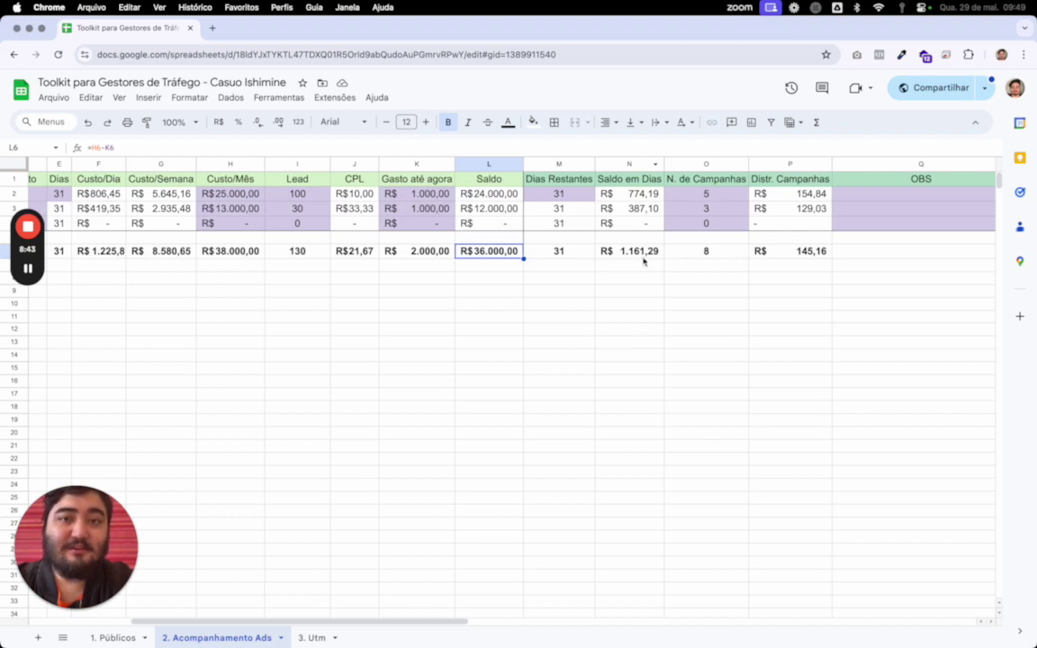
pyautogui.hscroll(-5, 588, 289)
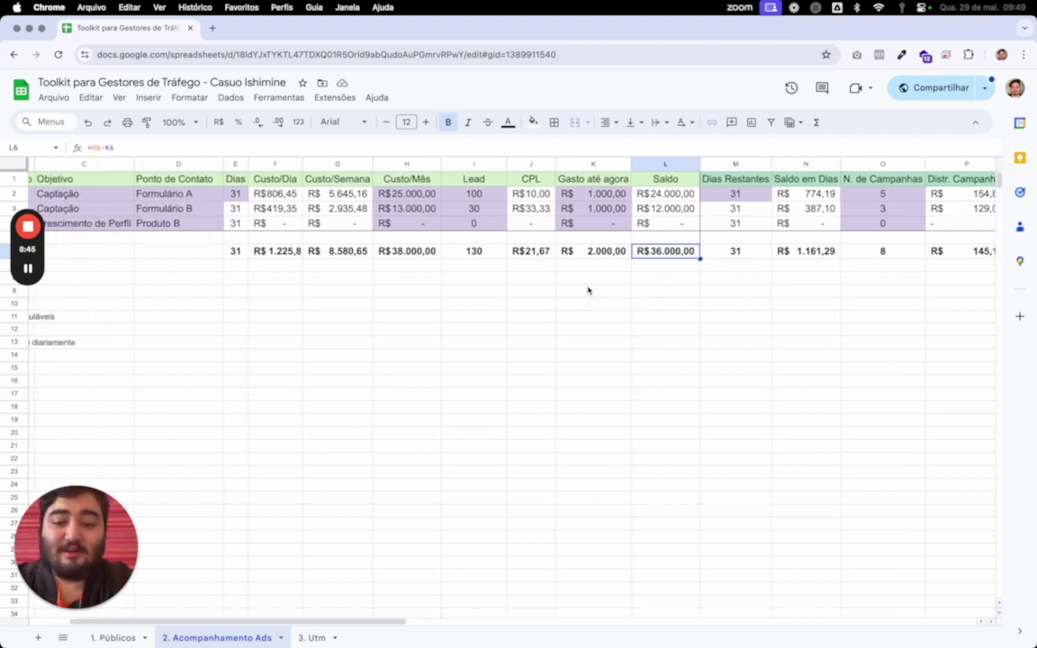
pyautogui.hscroll(-1, 588, 289)
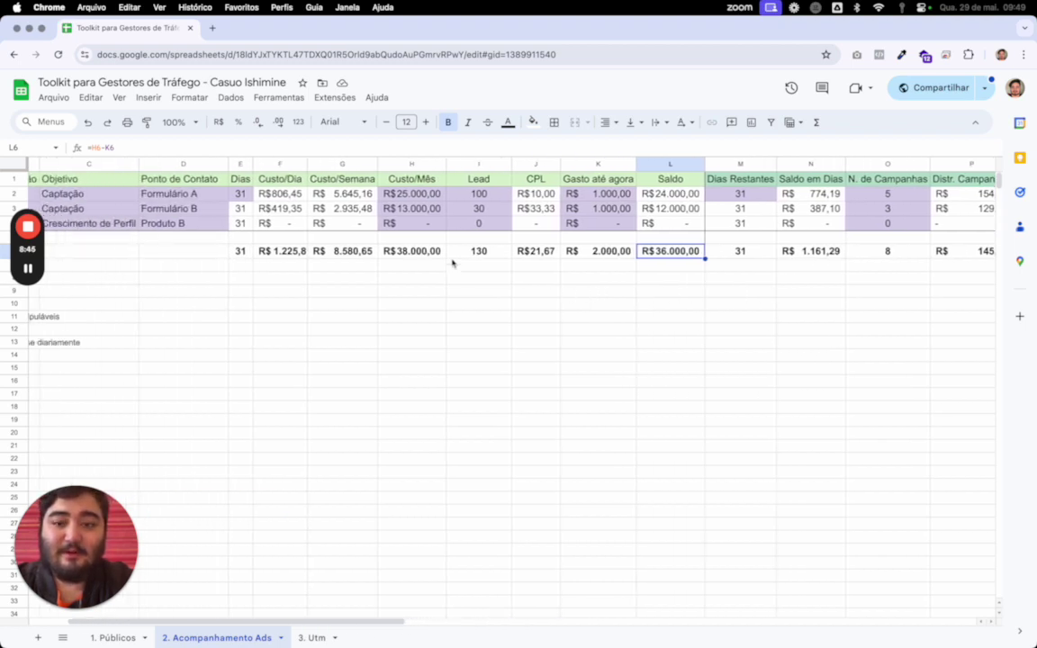
pyautogui.hscroll(5, 645, 259)
pyautogui.rightClick(645, 259)
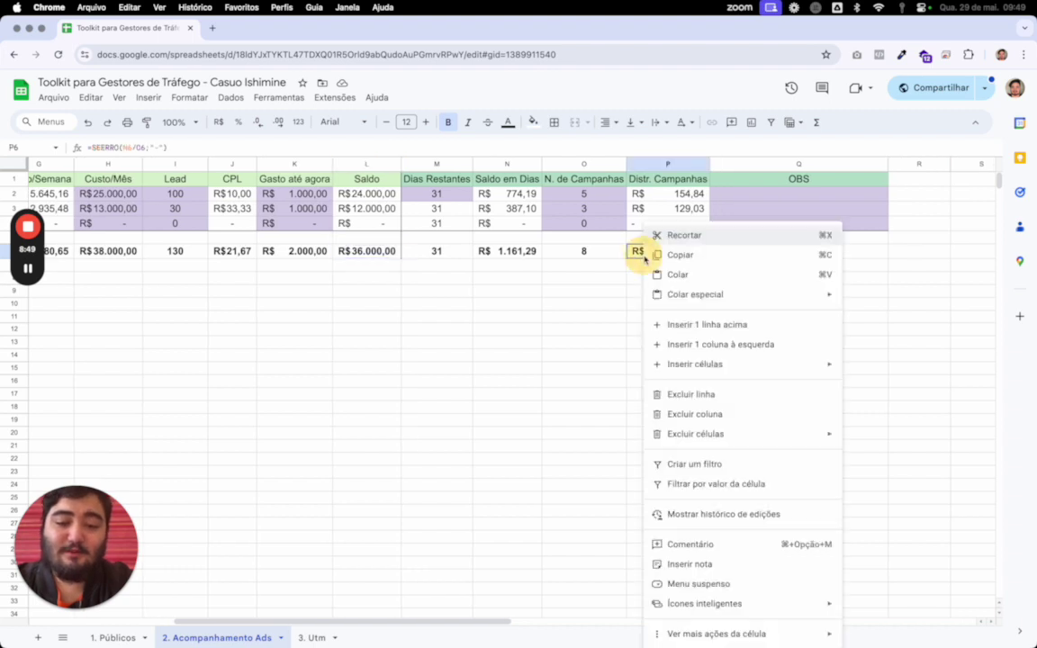
pyautogui.click(606, 277)
pyautogui.hscroll(-3, 608, 279)
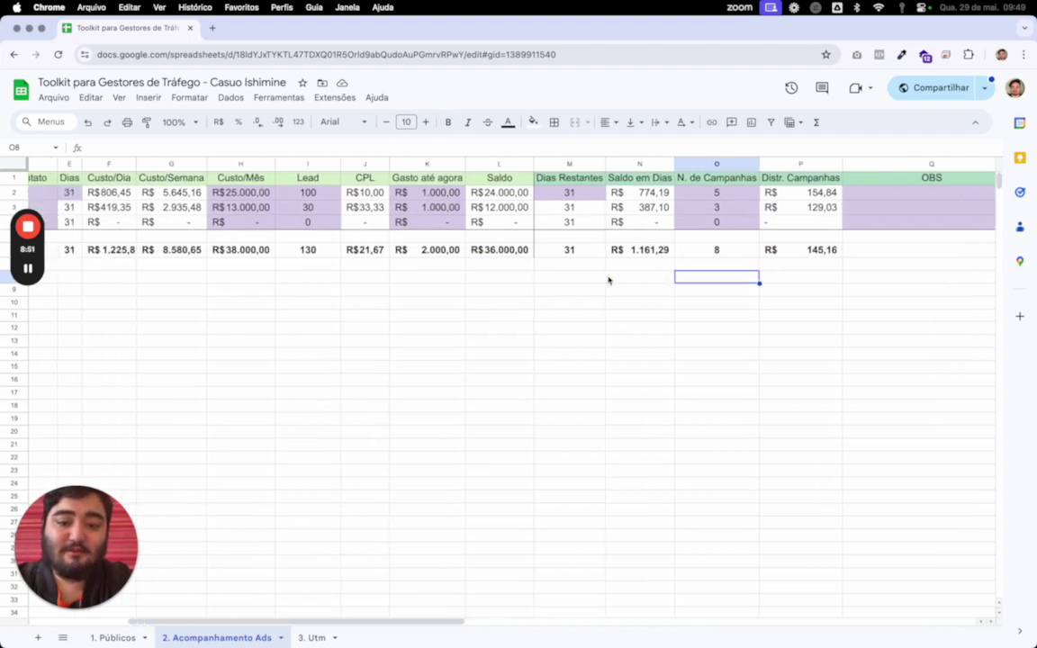
pyautogui.hscroll(-1, 576, 281)
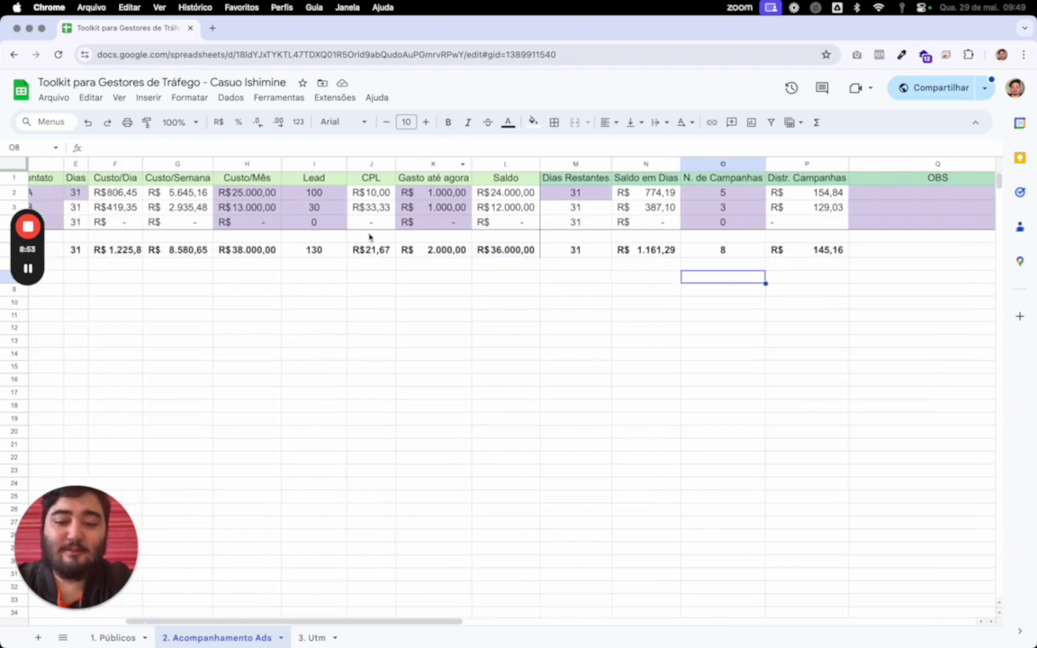
pyautogui.click(507, 259)
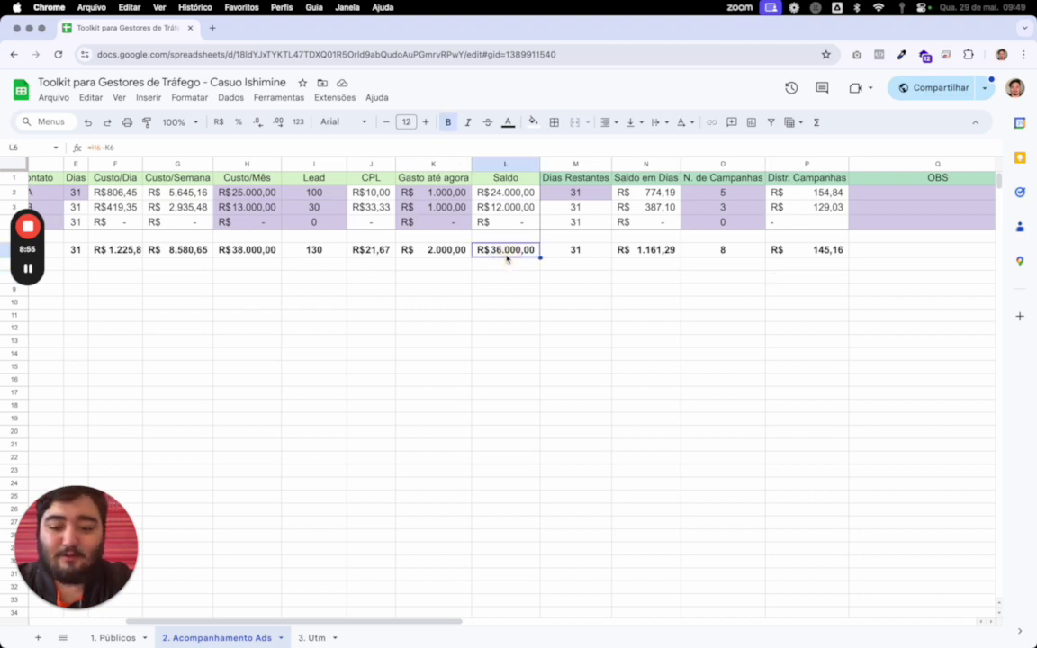
pyautogui.hscroll(-5, 507, 259)
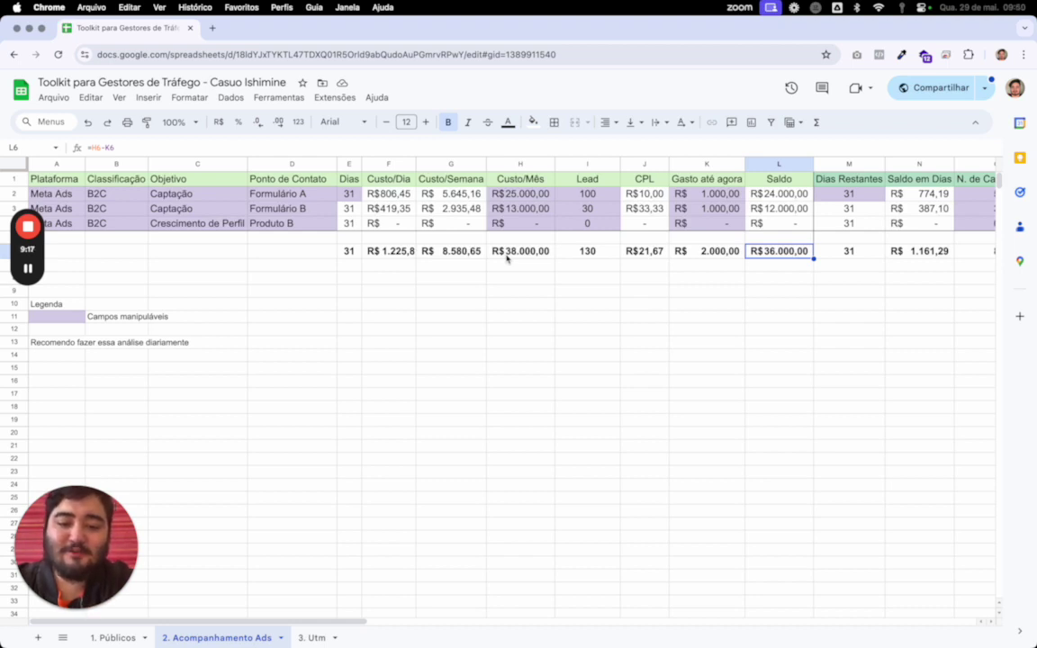
# Examine Formulário A's Custo/Mês and how its CPL relates to the Lead count in row 2
pyautogui.click(523, 194)
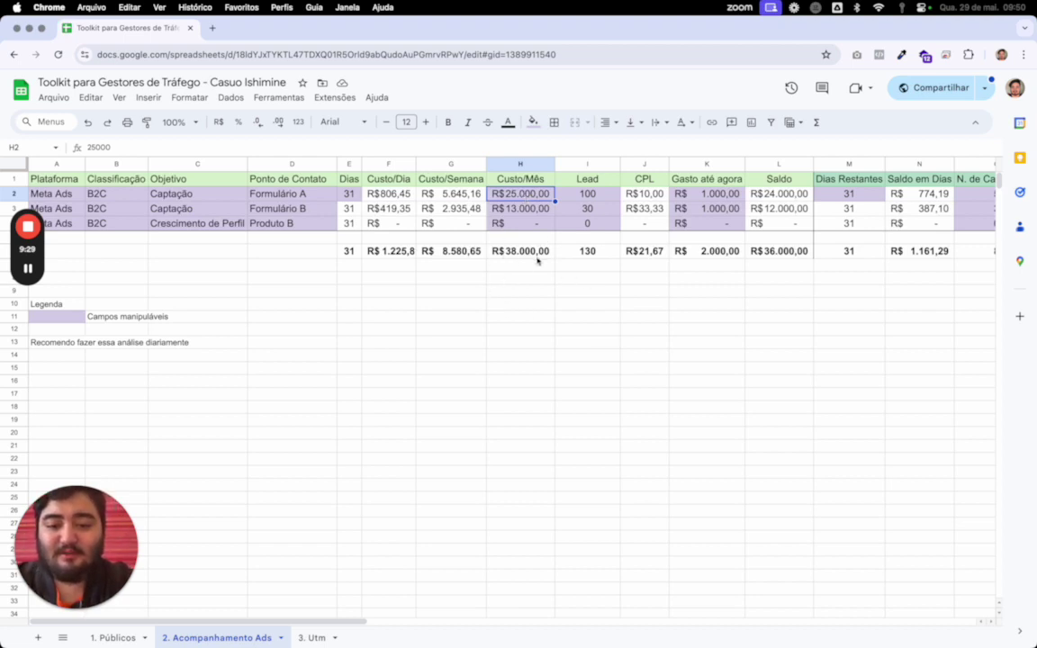
pyautogui.hscroll(2, 537, 260)
pyautogui.hscroll(-2, 538, 260)
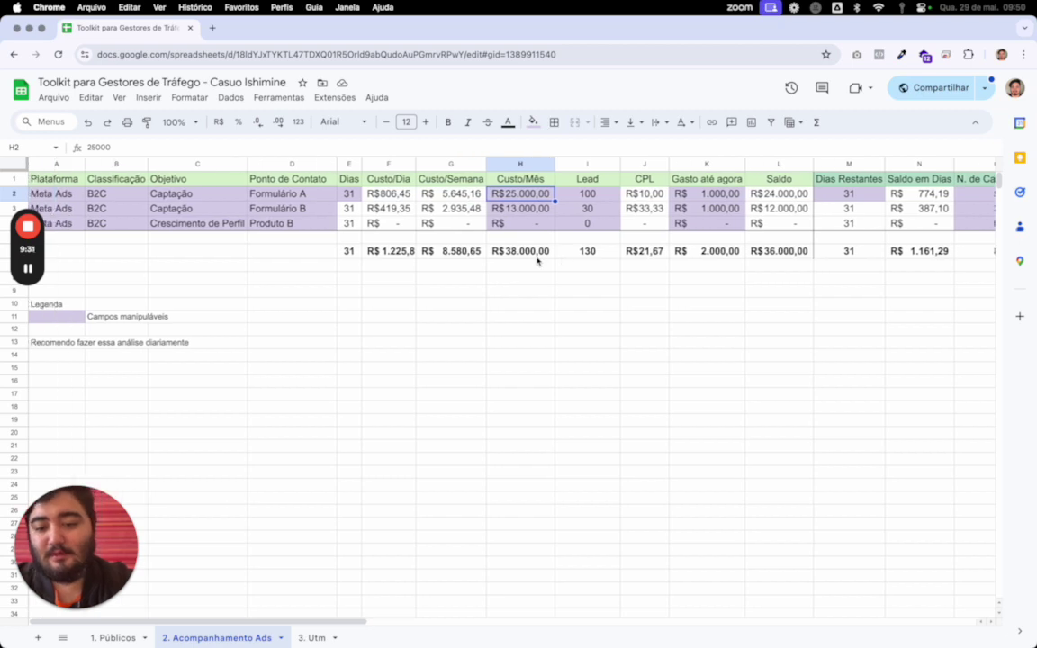
pyautogui.click(641, 195)
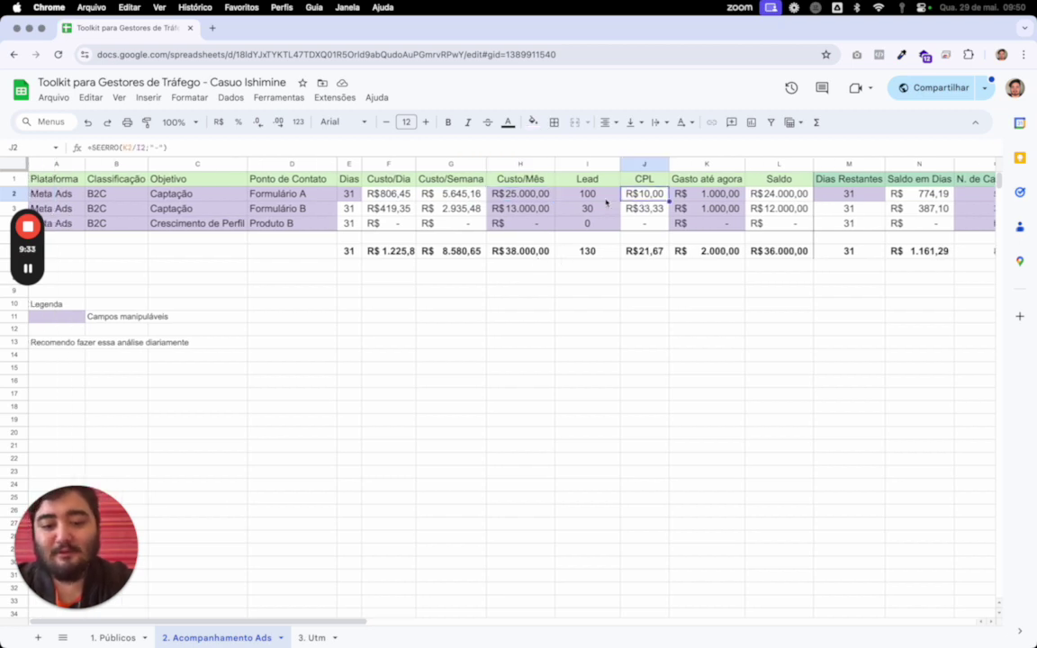
pyautogui.click(605, 198)
pyautogui.click(638, 196)
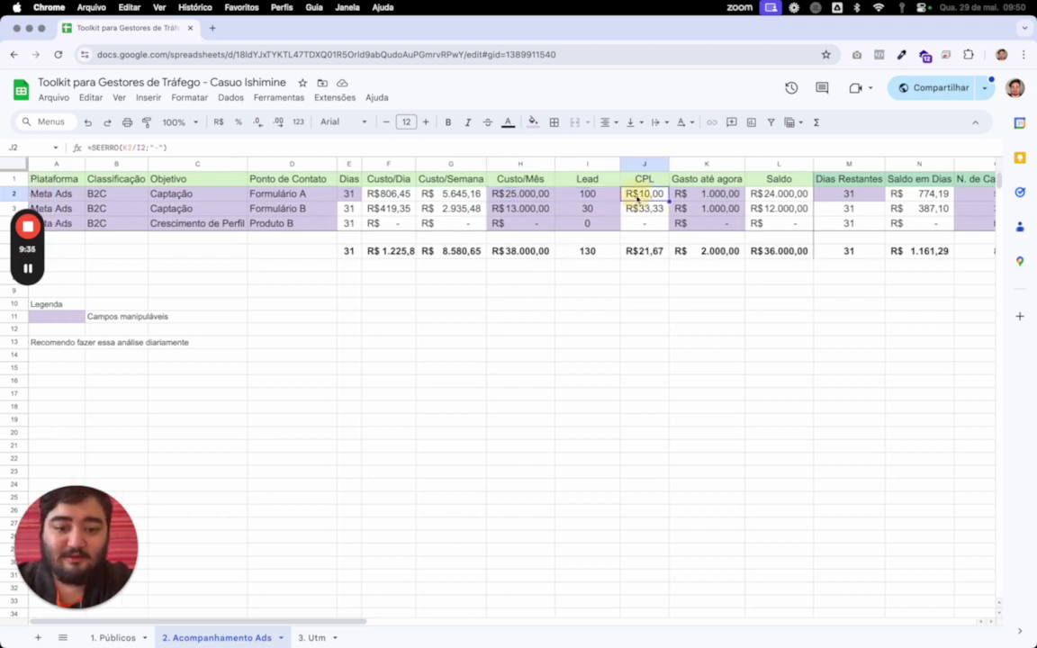
pyautogui.click(589, 192)
pyautogui.click(597, 181)
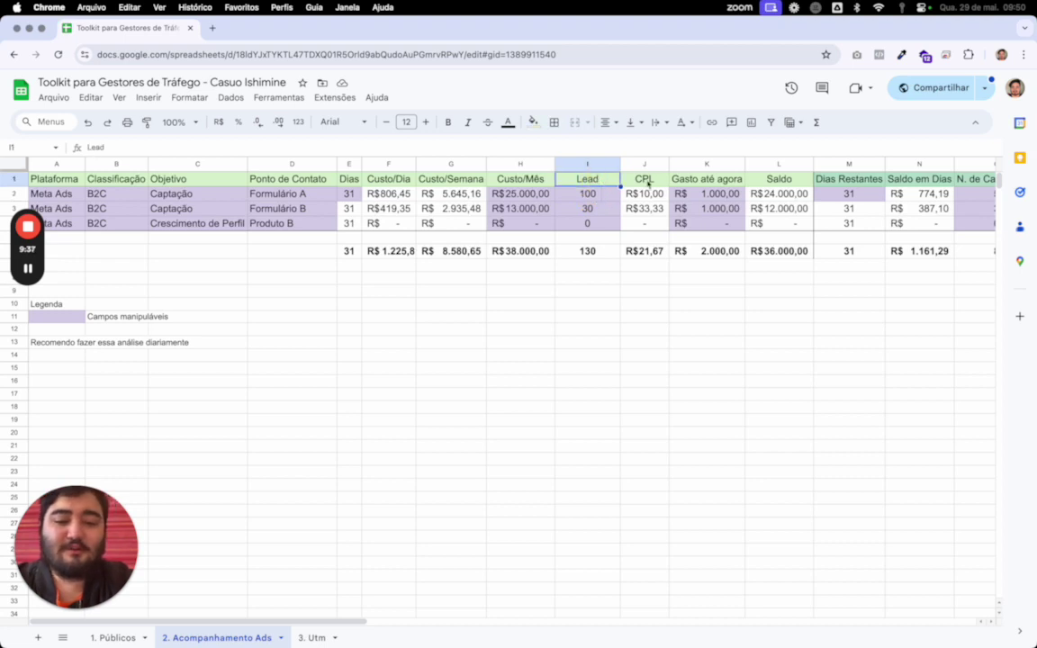
pyautogui.click(641, 179)
pyautogui.click(609, 180)
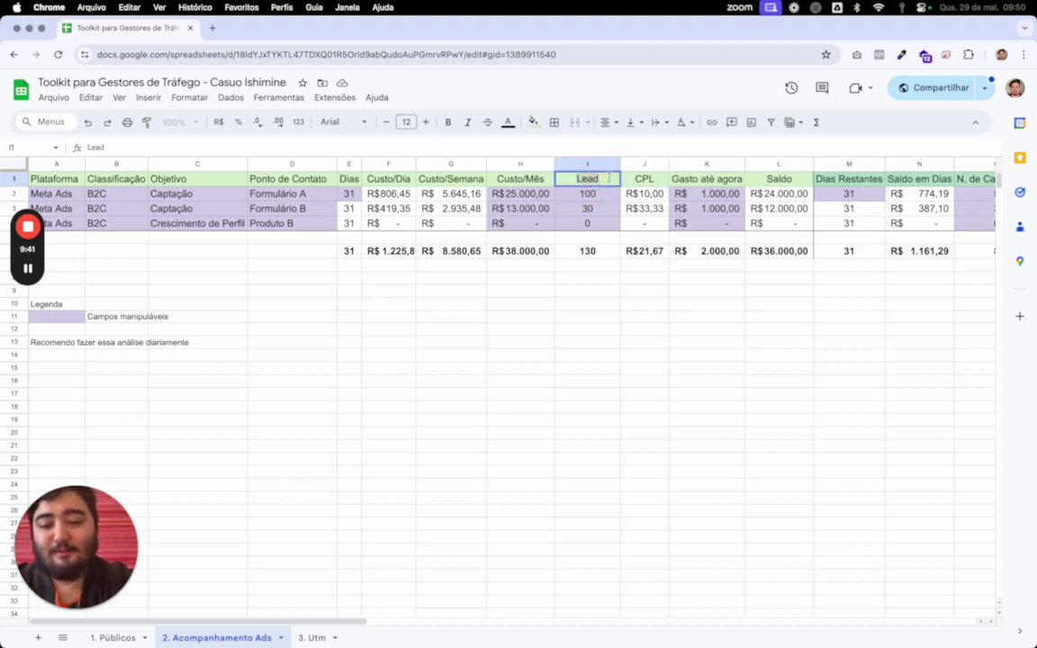
pyautogui.click(666, 194)
pyautogui.scroll(-1, 440, 266)
pyautogui.scroll(1, 440, 266)
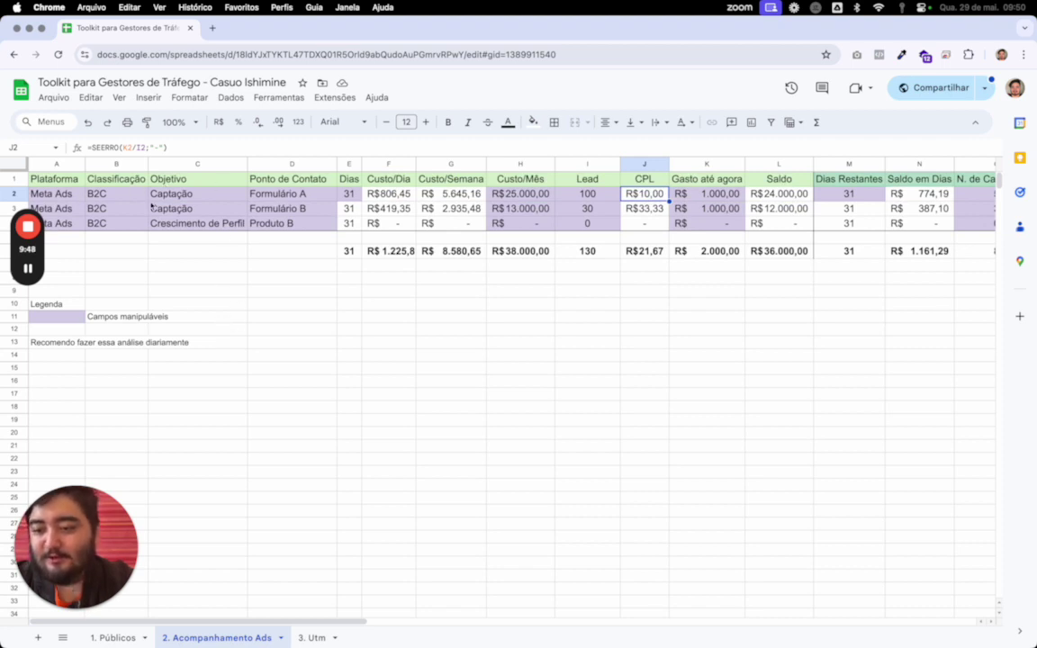
# Examine Formulário A's Dias, Lead and CPL, the Custo/Semana and Custo/Dia of Formulário B, and the remaining columns
pyautogui.click(345, 193)
pyautogui.click(585, 194)
pyautogui.click(645, 193)
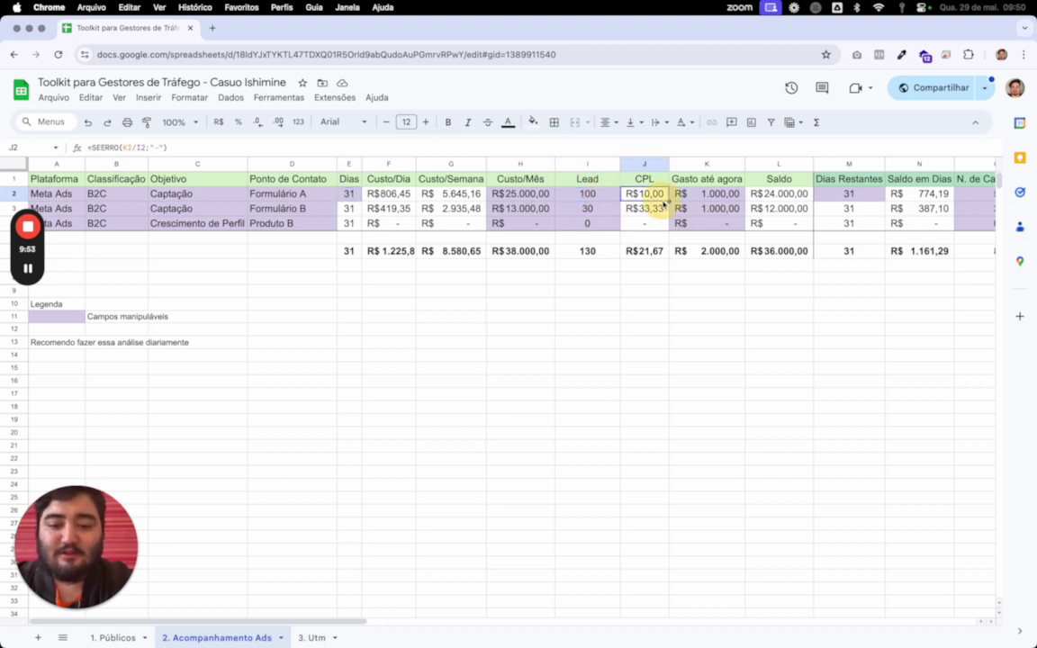
pyautogui.click(417, 225)
pyautogui.click(424, 209)
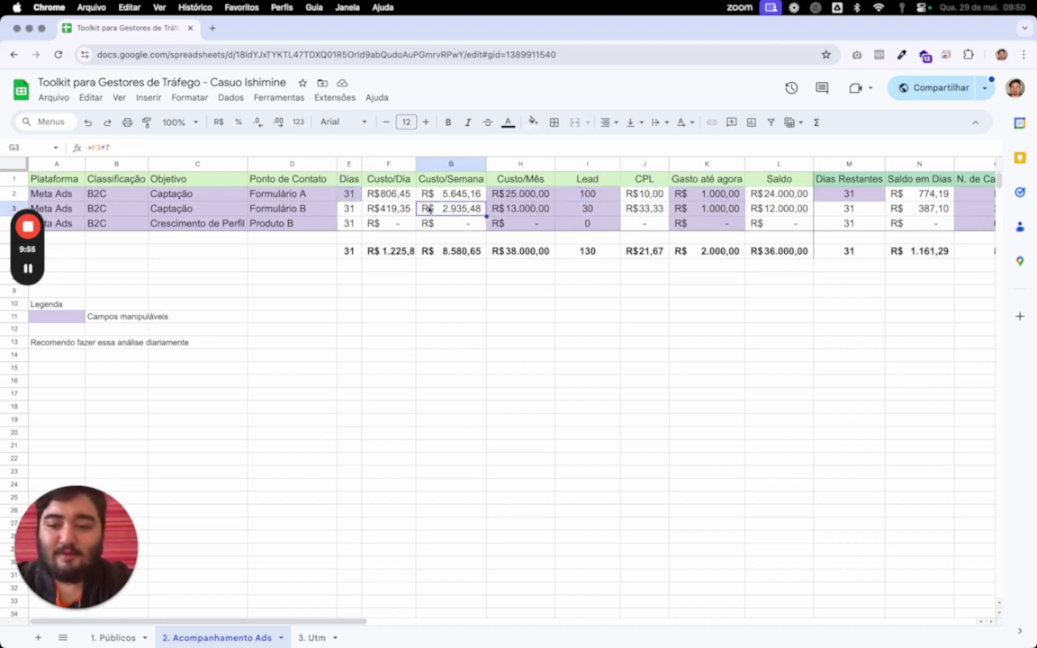
pyautogui.click(378, 208)
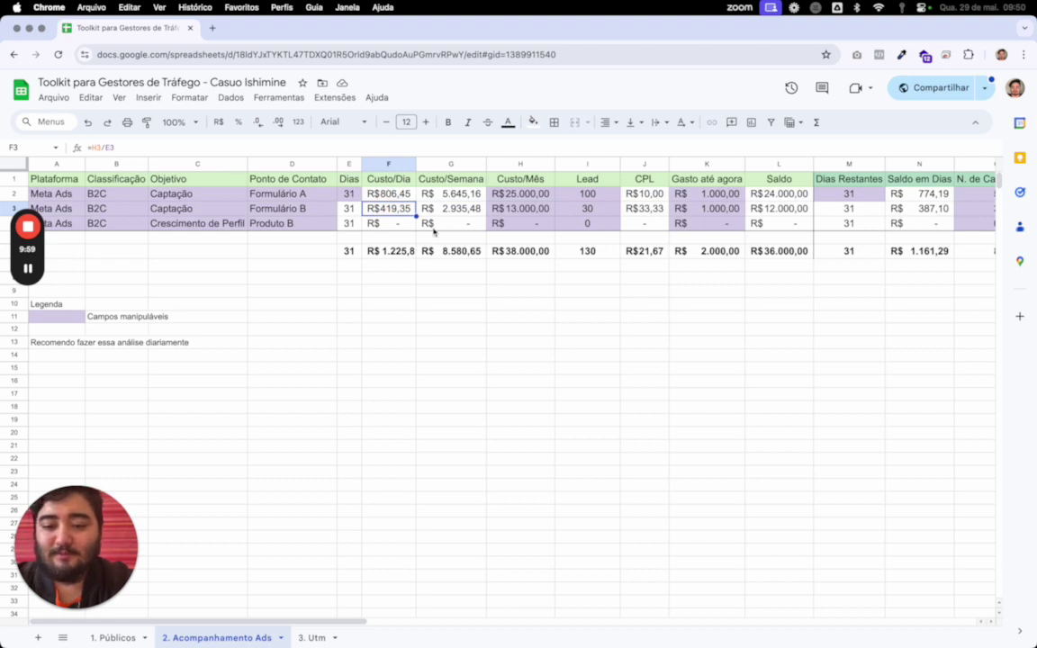
pyautogui.click(466, 223)
pyautogui.hscroll(10, 690, 231)
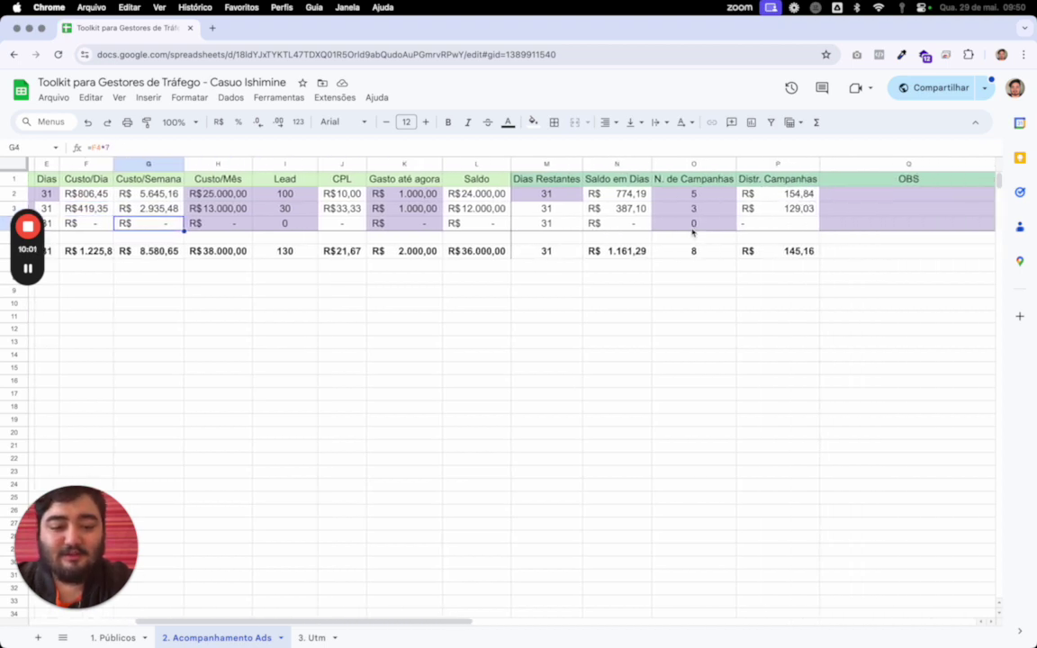
pyautogui.hscroll(-10, 691, 232)
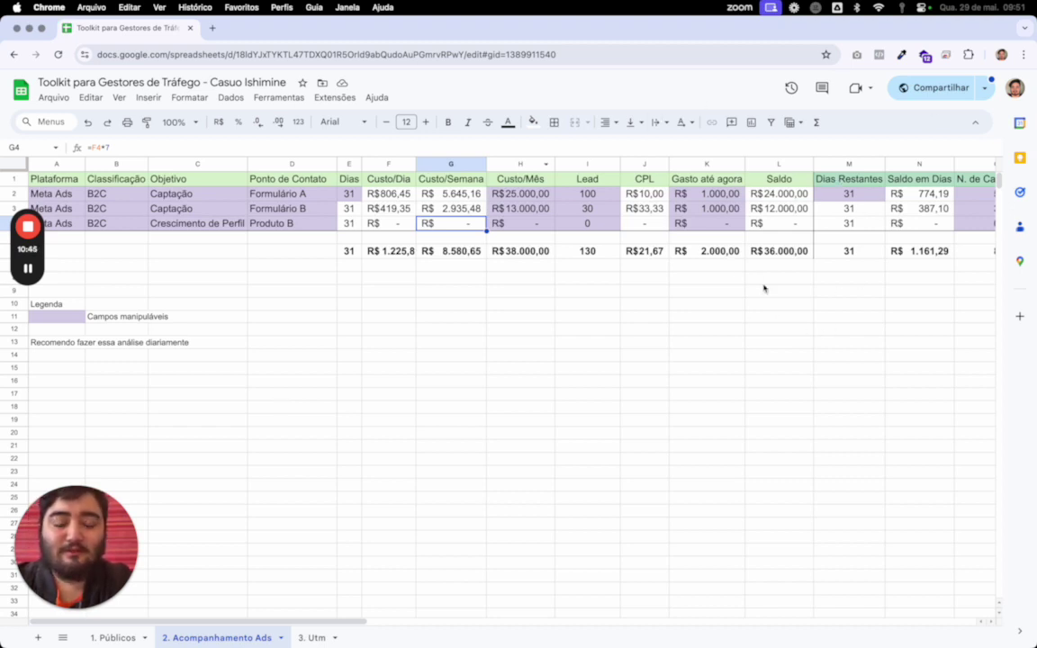
# Copy the spreadsheet's sharing link with general access for anyone with the link, and close the sharing settings
pyautogui.click(909, 90)
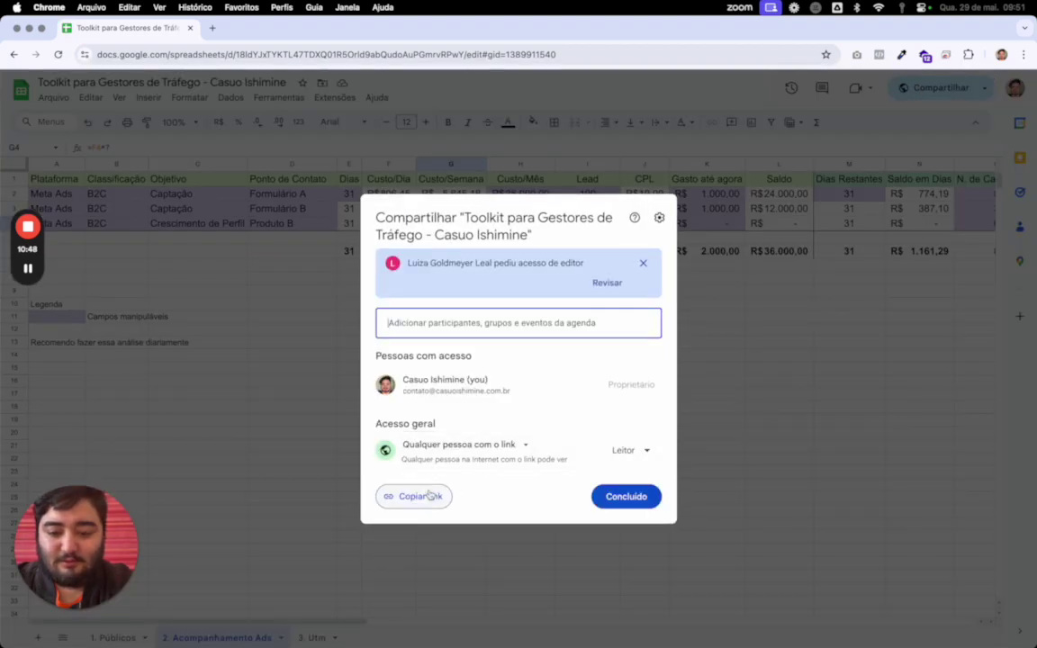
pyautogui.click(432, 496)
pyautogui.click(610, 498)
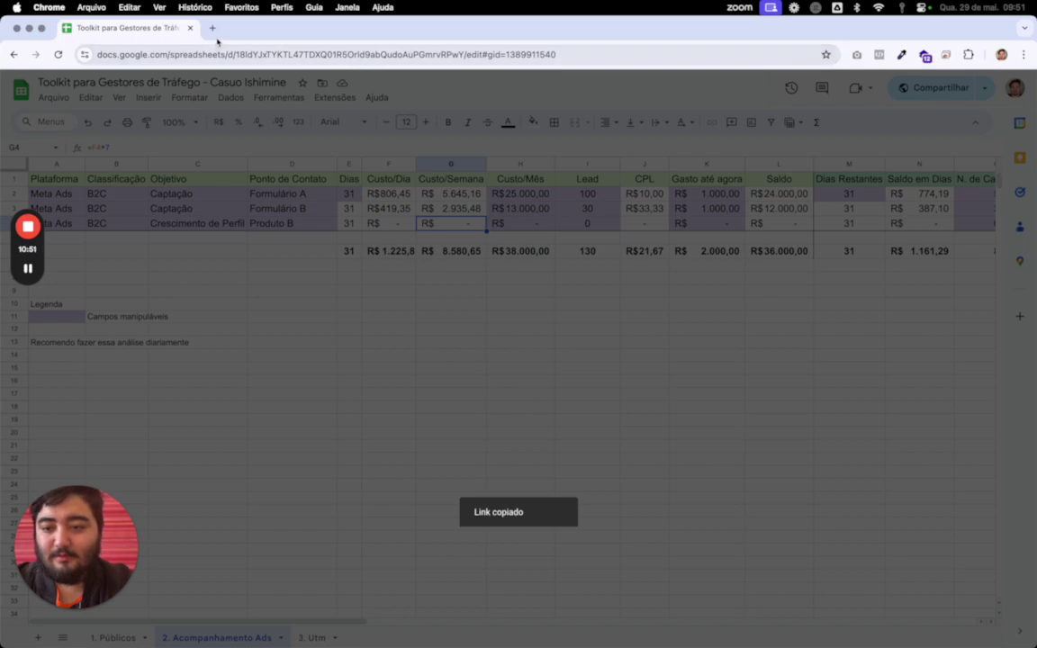
pyautogui.click(173, 122)
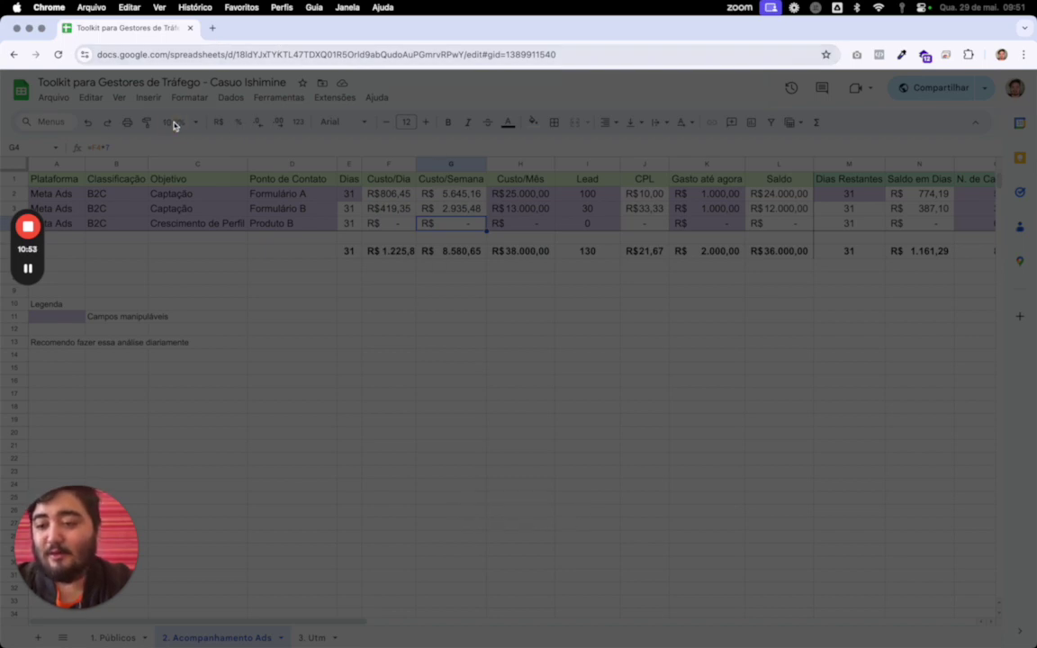